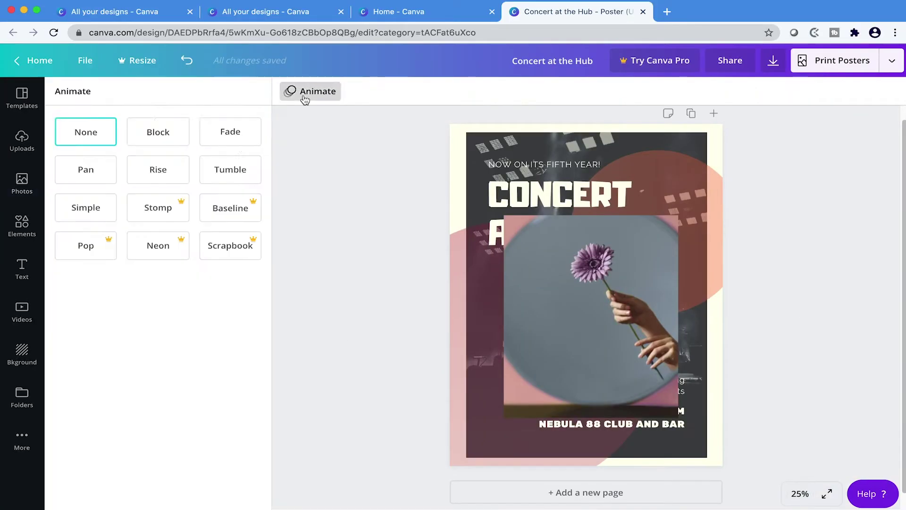
# Leave the finished Concert at the Hub poster editor for Canva's home page
pyautogui.click(101, 169)
pyautogui.click(39, 51)
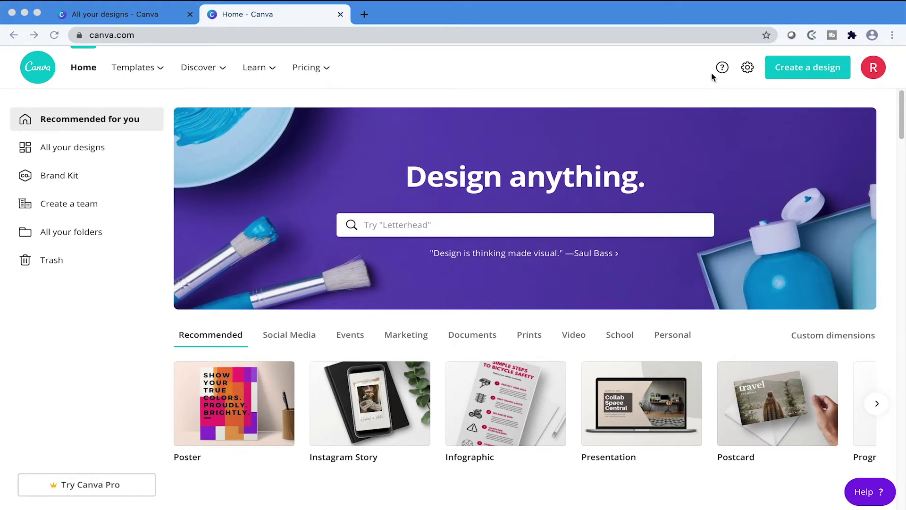
# Browse down the home page, then go to All your designs to list saved designs
pyautogui.scroll(-1, 525, 216)
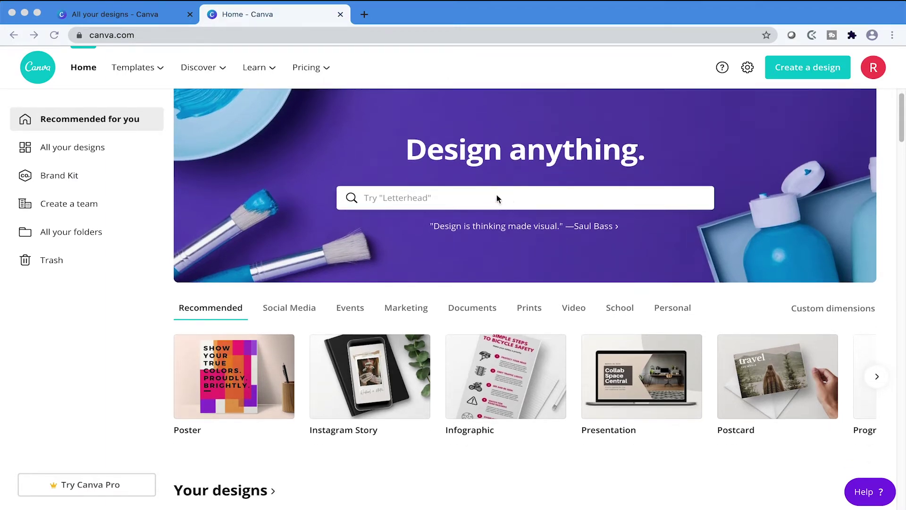
pyautogui.scroll(-3, 496, 195)
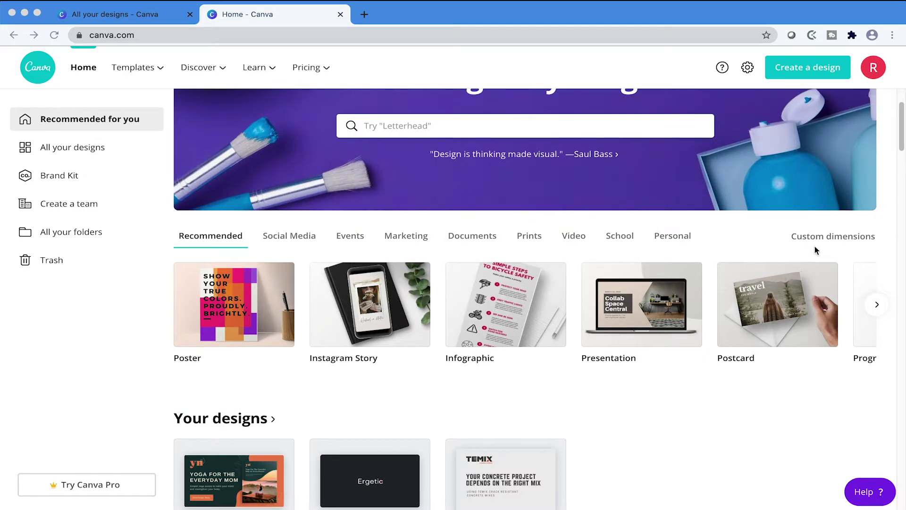
pyautogui.scroll(-1, 816, 250)
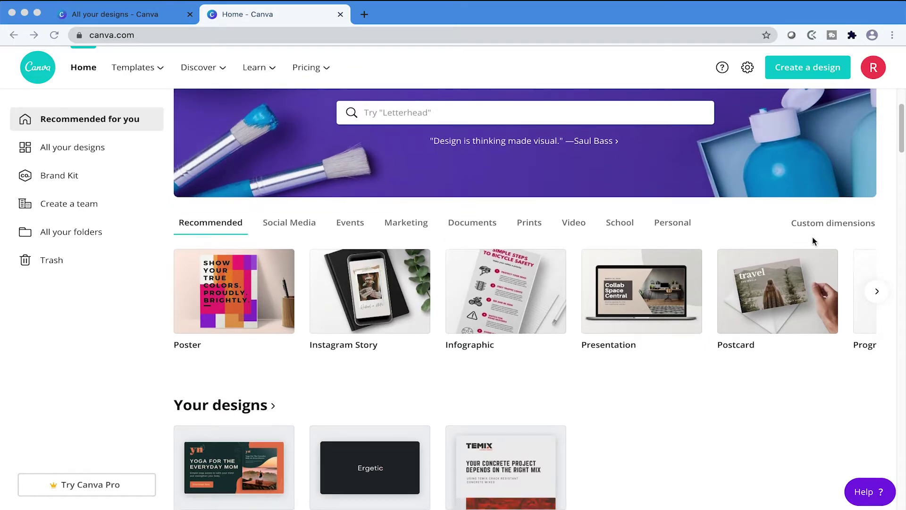
pyautogui.scroll(-5, 813, 241)
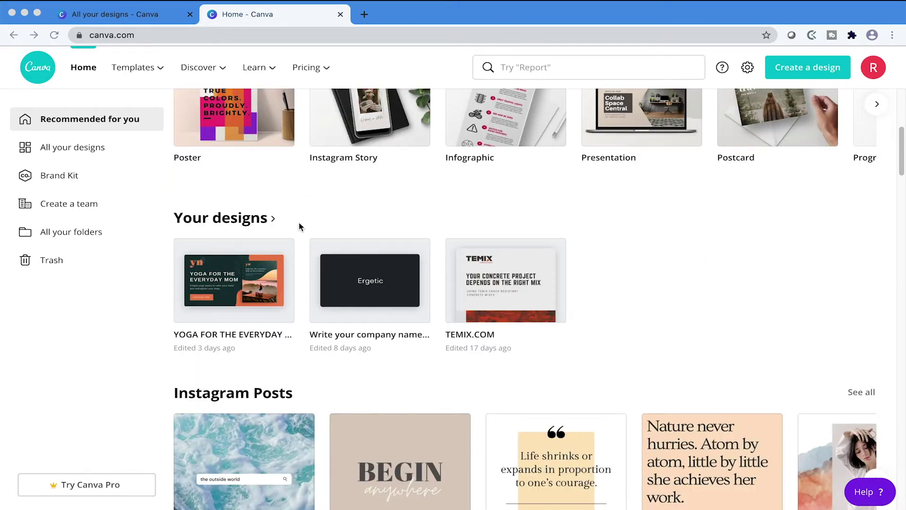
pyautogui.scroll(-4, 576, 202)
pyautogui.scroll(-20, 247, 254)
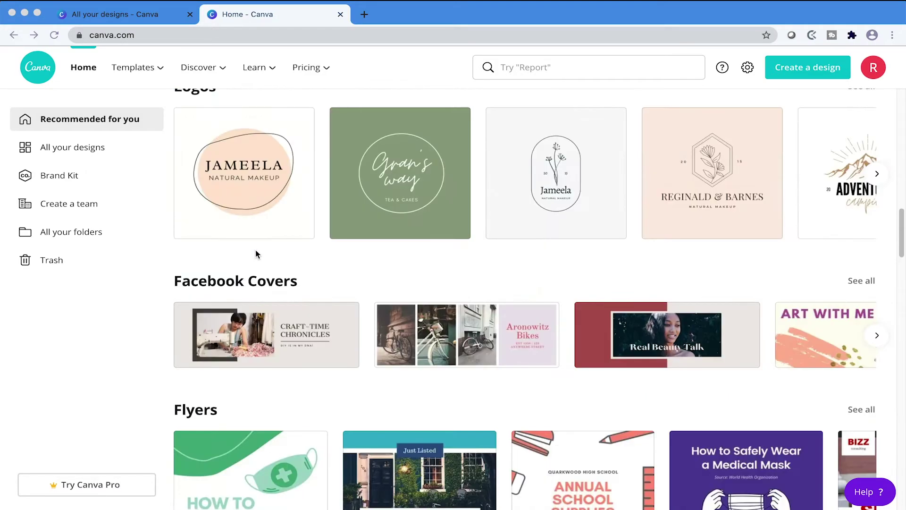
pyautogui.scroll(-15, 265, 268)
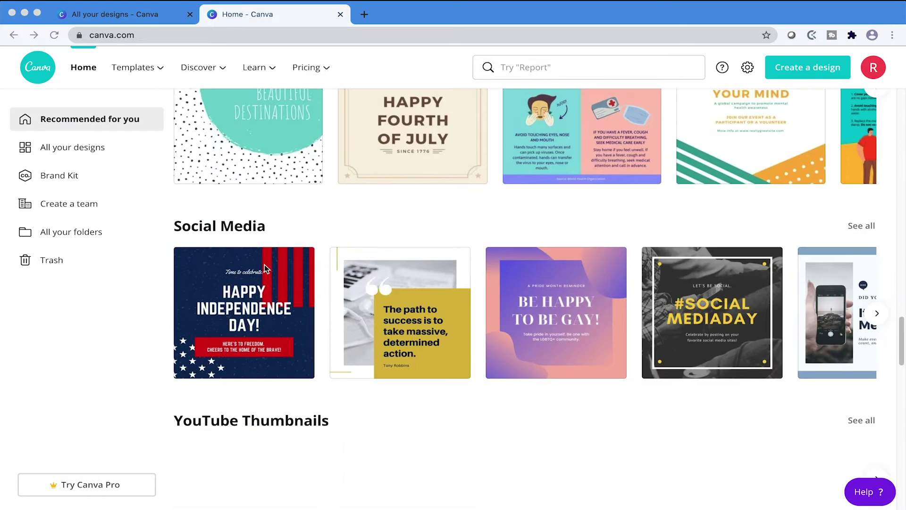
pyautogui.scroll(20, 265, 269)
pyautogui.scroll(20, 271, 273)
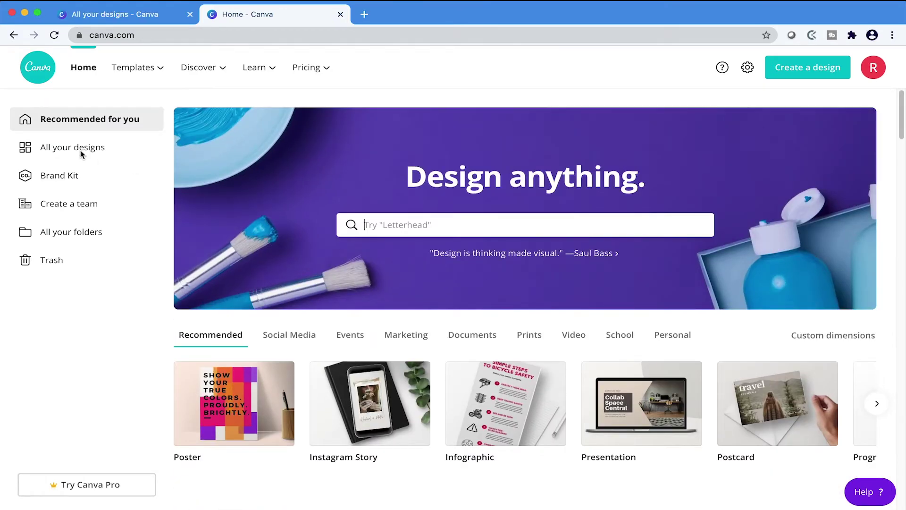
pyautogui.click(80, 150)
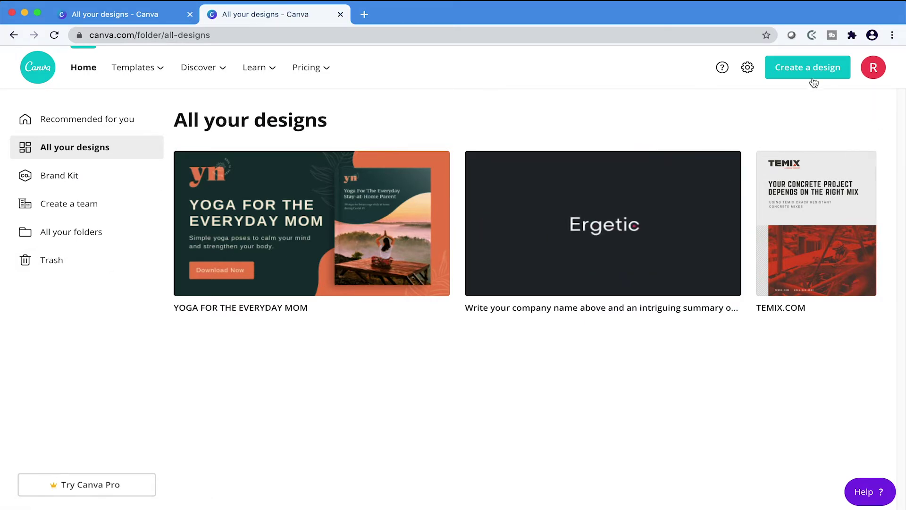
# Open the Create a design list and scroll through the design types to Poster
pyautogui.click(808, 79)
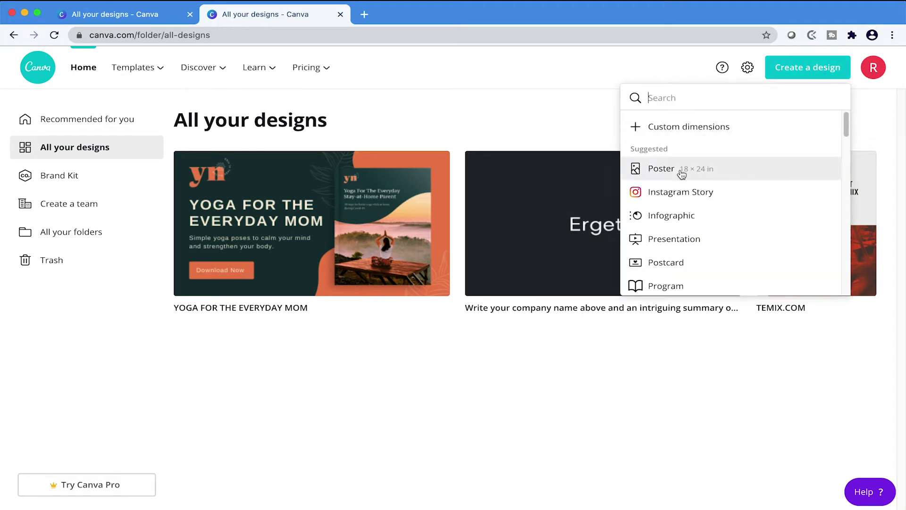
pyautogui.scroll(-1, 729, 184)
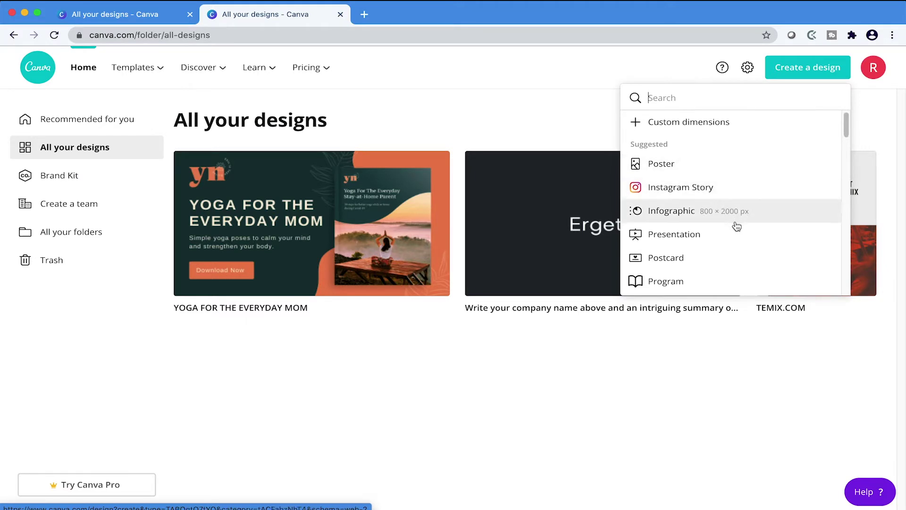
pyautogui.scroll(-2, 737, 225)
pyautogui.scroll(-6, 737, 226)
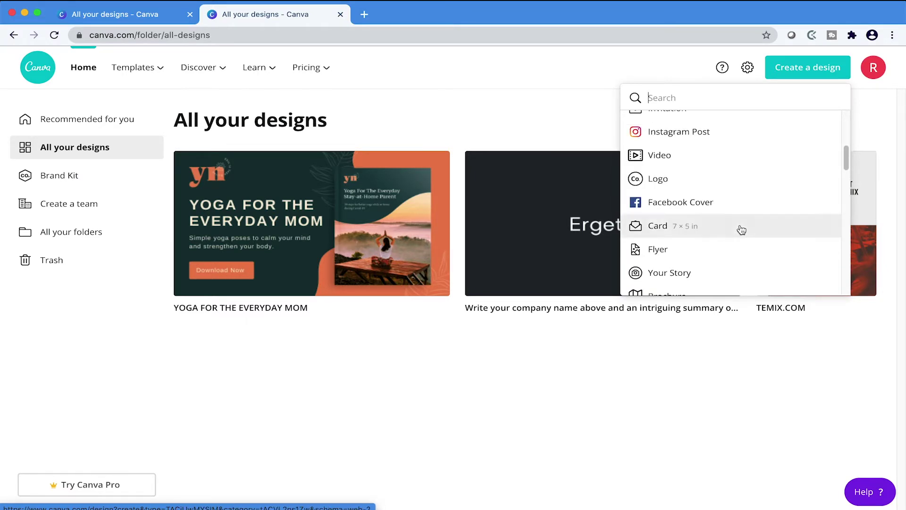
pyautogui.scroll(-3, 739, 229)
pyautogui.scroll(-2, 741, 230)
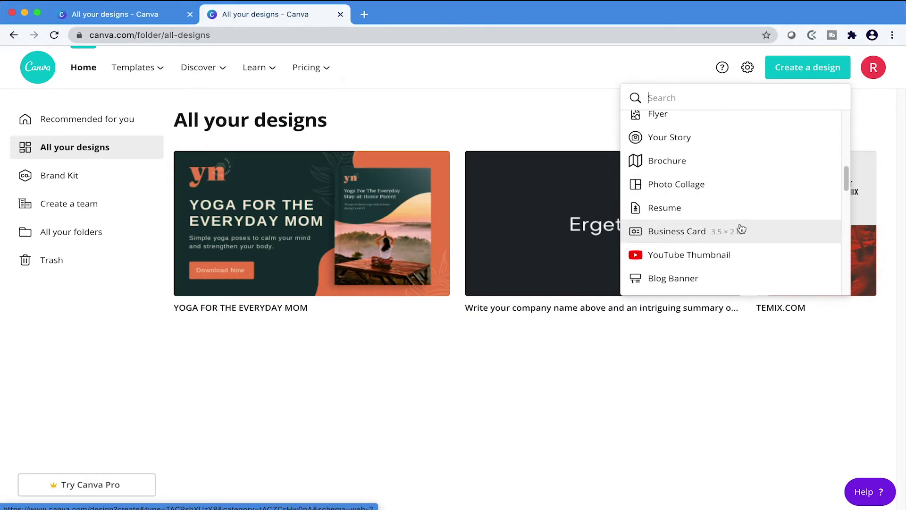
pyautogui.scroll(10, 742, 229)
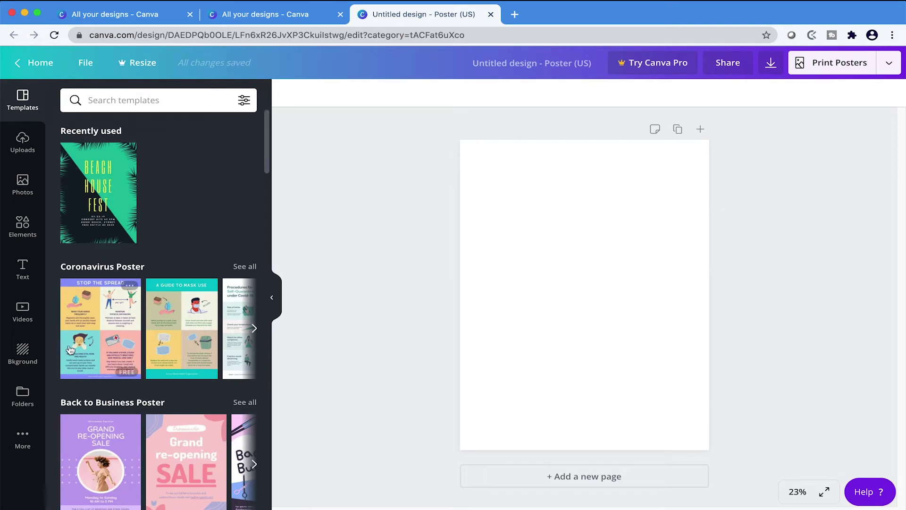
pyautogui.scroll(-1, 142, 377)
pyautogui.scroll(-15, 151, 377)
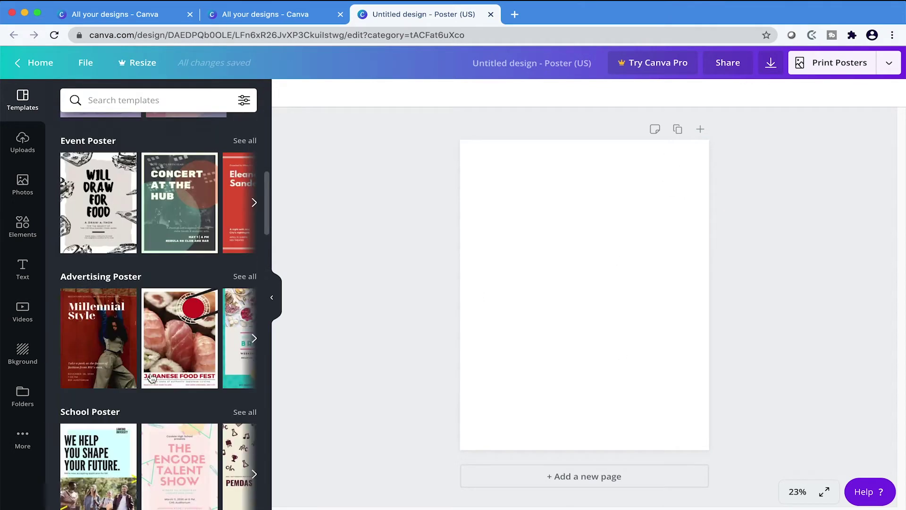
pyautogui.scroll(-5, 160, 382)
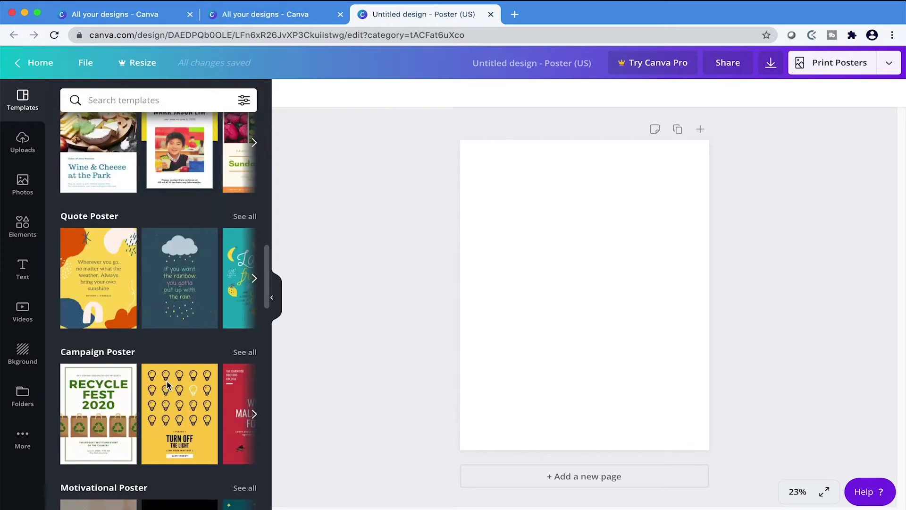
pyautogui.scroll(-5, 170, 388)
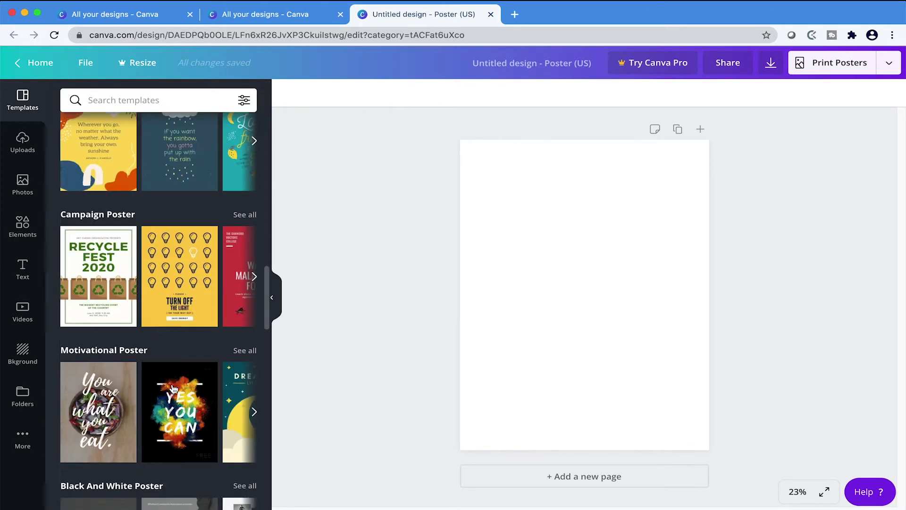
pyautogui.scroll(-4, 179, 390)
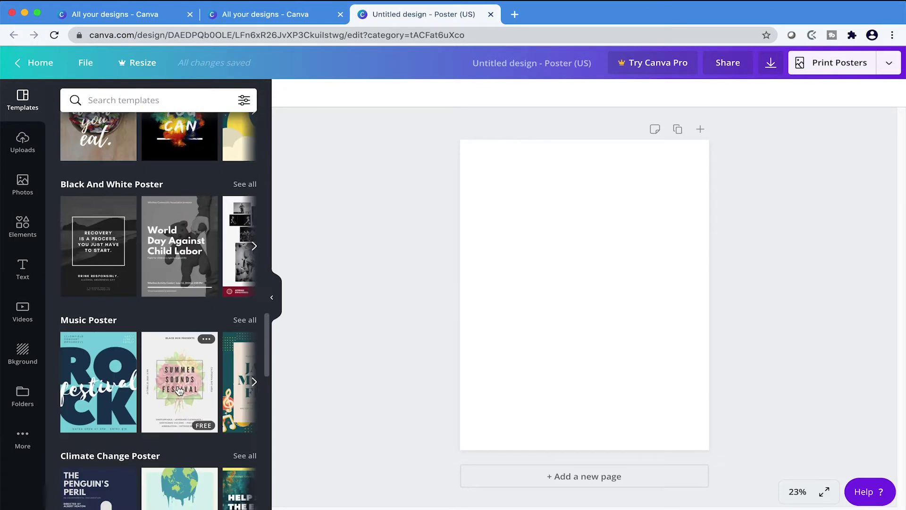
pyautogui.scroll(-4, 180, 391)
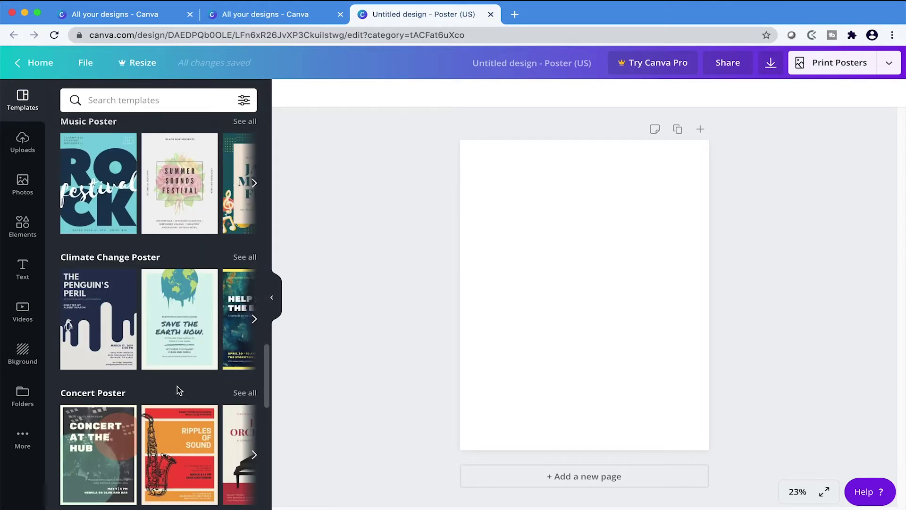
pyautogui.scroll(-1, 182, 386)
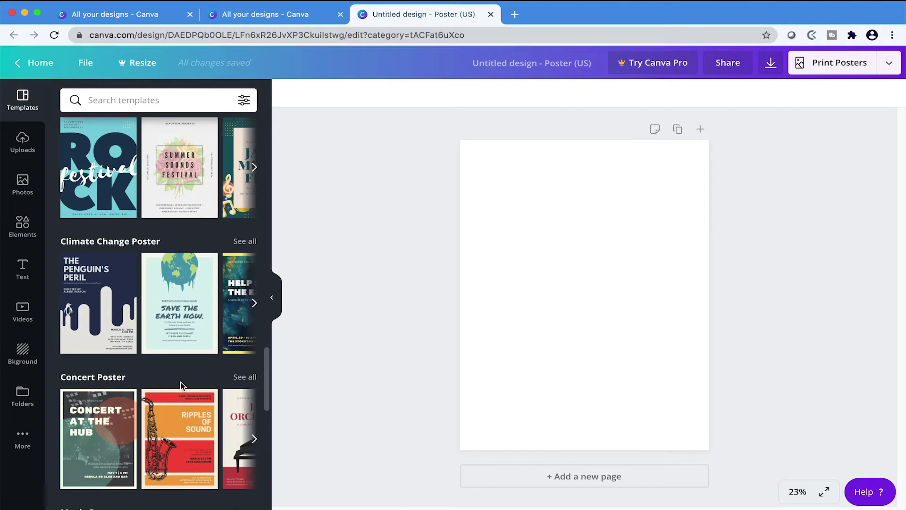
pyautogui.scroll(-1, 181, 385)
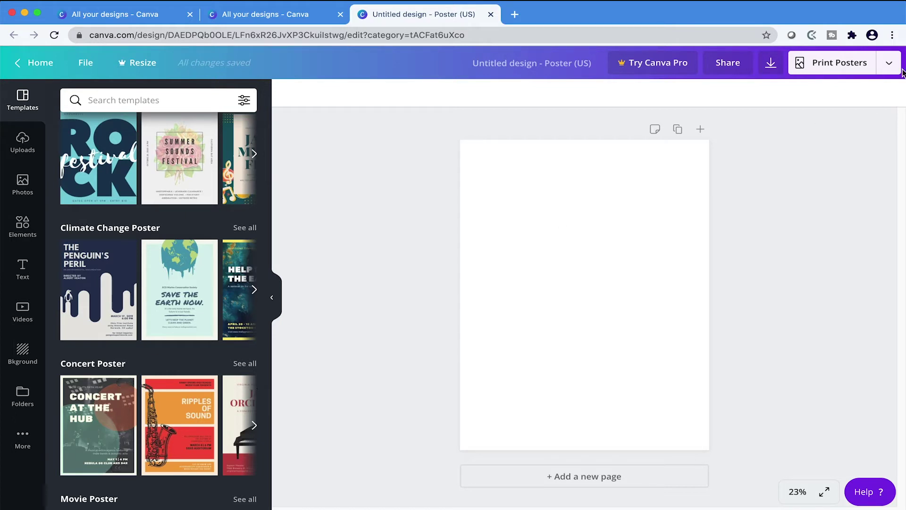
# Open and dismiss the publishing options, then return to the Canva home page
pyautogui.click(889, 63)
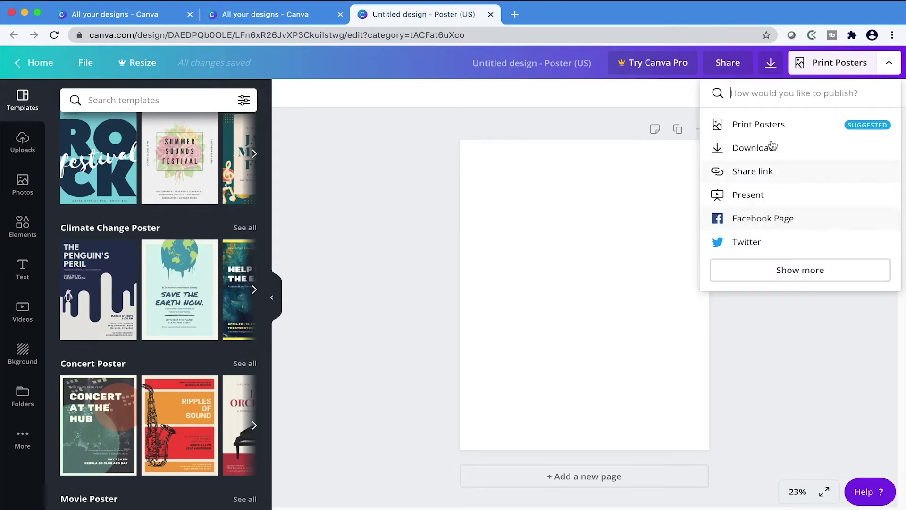
pyautogui.click(582, 138)
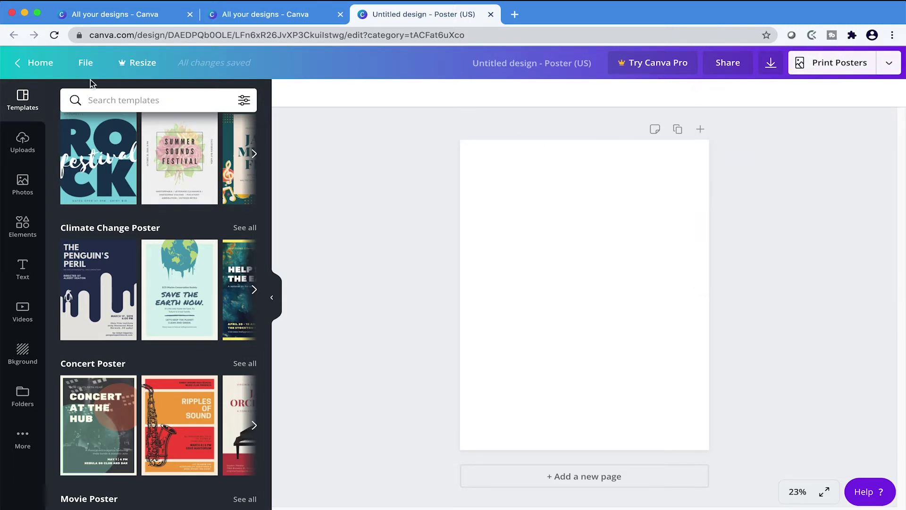
pyautogui.click(34, 62)
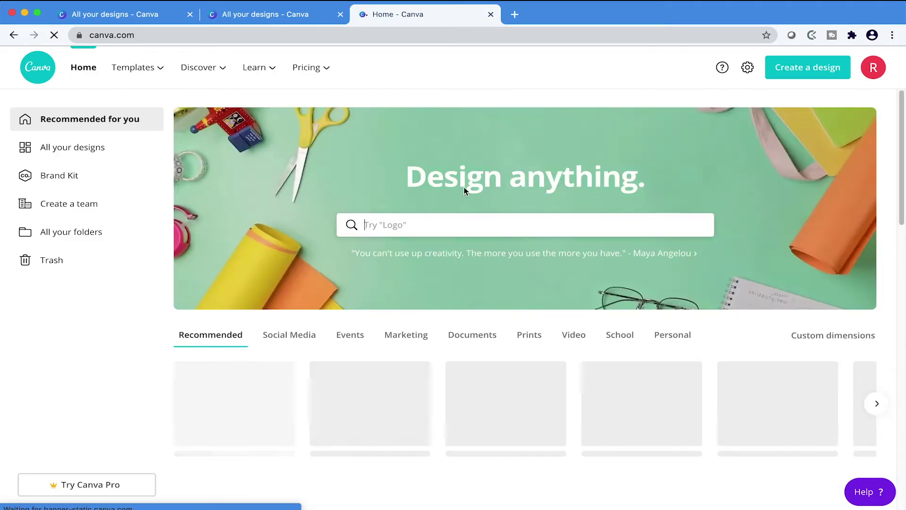
# Start a new Poster design and scroll its templates down to Event Poster
pyautogui.click(817, 67)
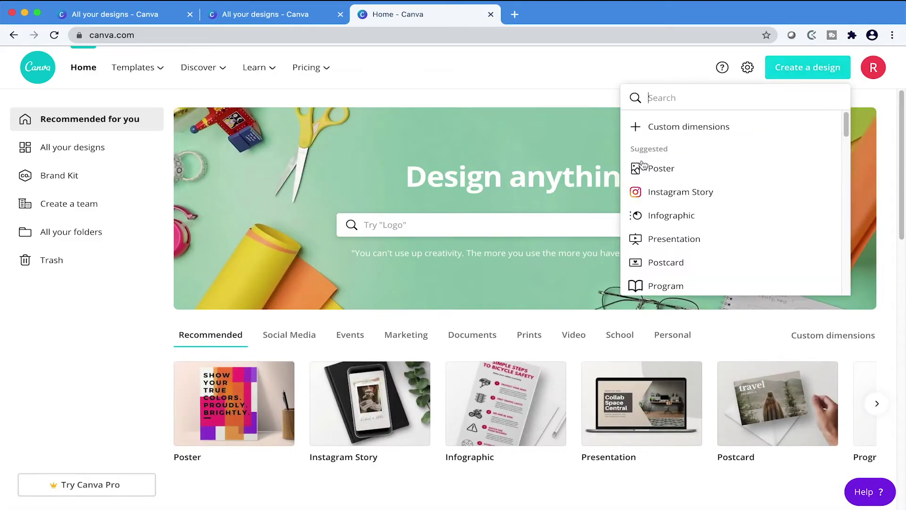
pyautogui.scroll(-2, 696, 206)
pyautogui.scroll(2, 696, 207)
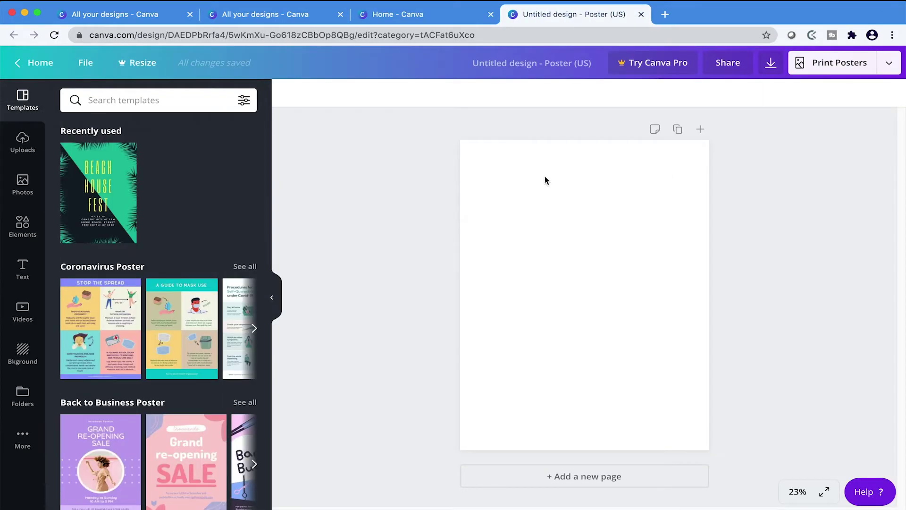
pyautogui.scroll(-6, 154, 261)
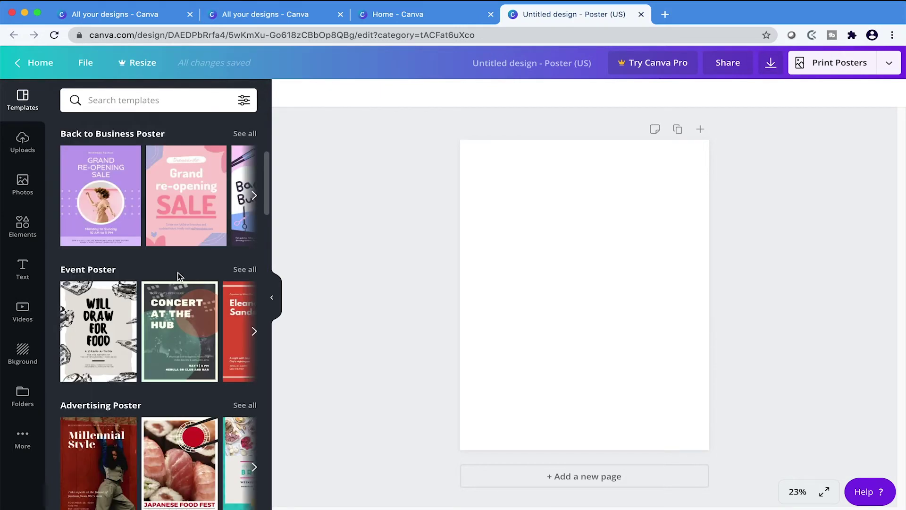
pyautogui.scroll(-3, 189, 271)
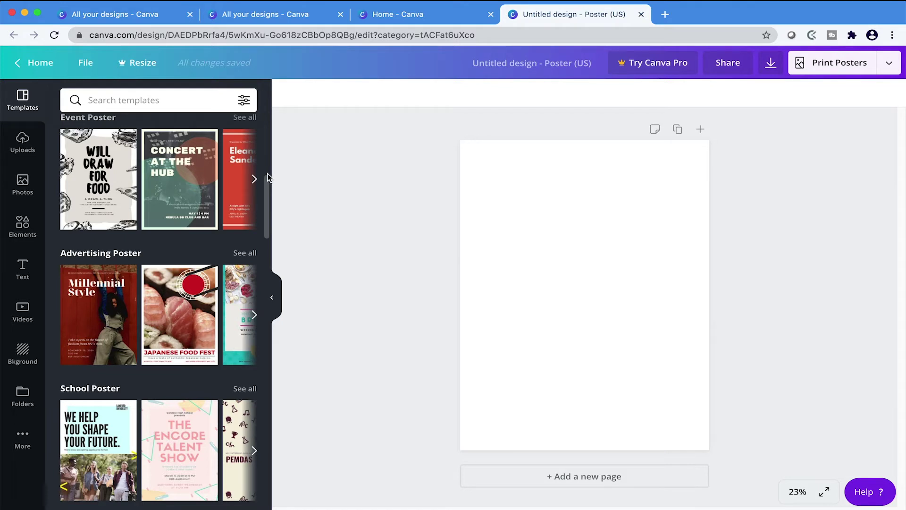
# Apply the Concert at the Hub template and select the teal circle shape
pyautogui.click(175, 172)
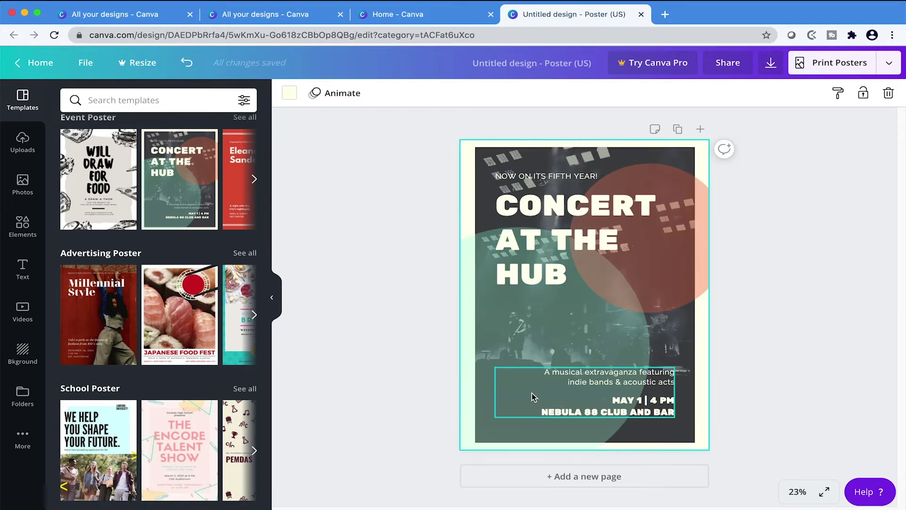
pyautogui.click(570, 331)
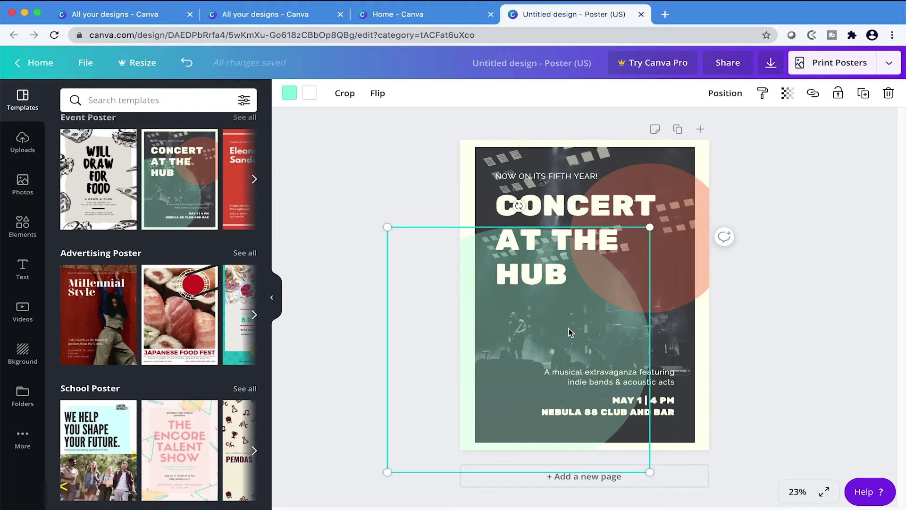
pyautogui.click(290, 93)
pyautogui.press('Escape')
# Recolour the circle shape with a custom dark red, #a60e3b
pyautogui.click(290, 94)
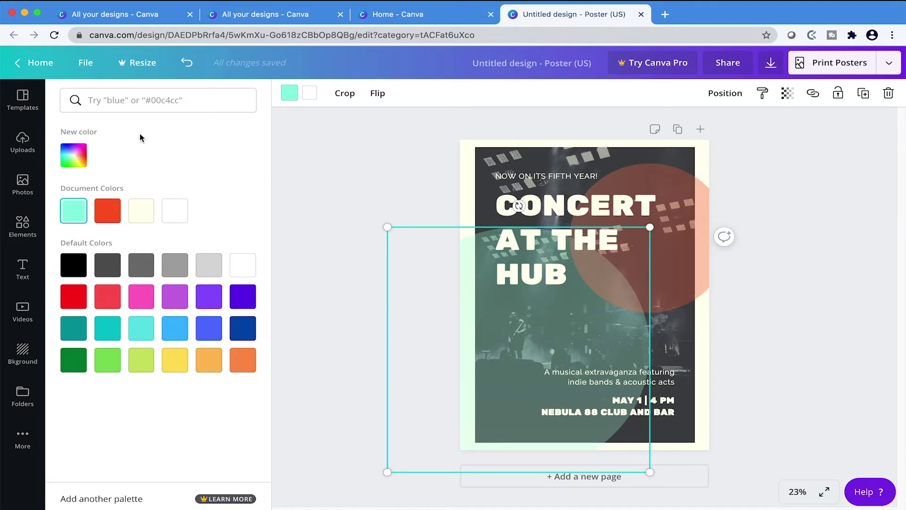
pyautogui.click(79, 160)
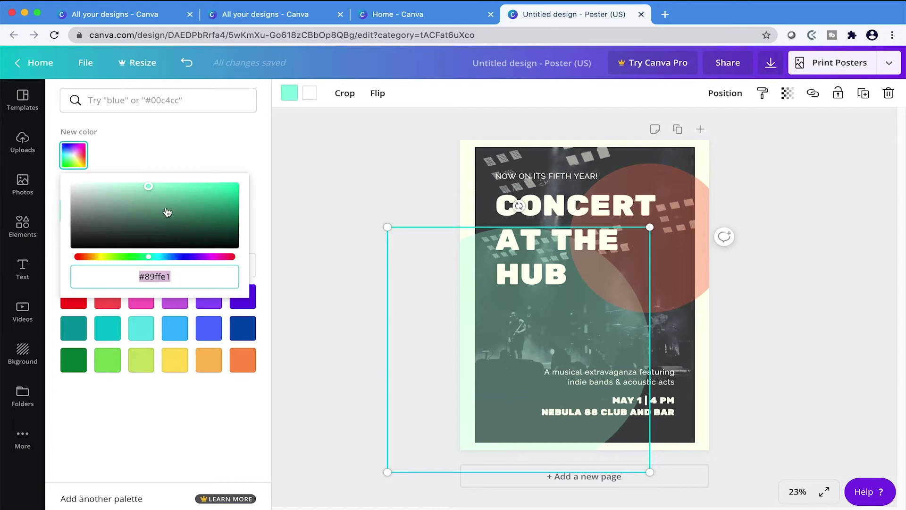
pyautogui.moveTo(168, 212); pyautogui.dragTo(225, 205)
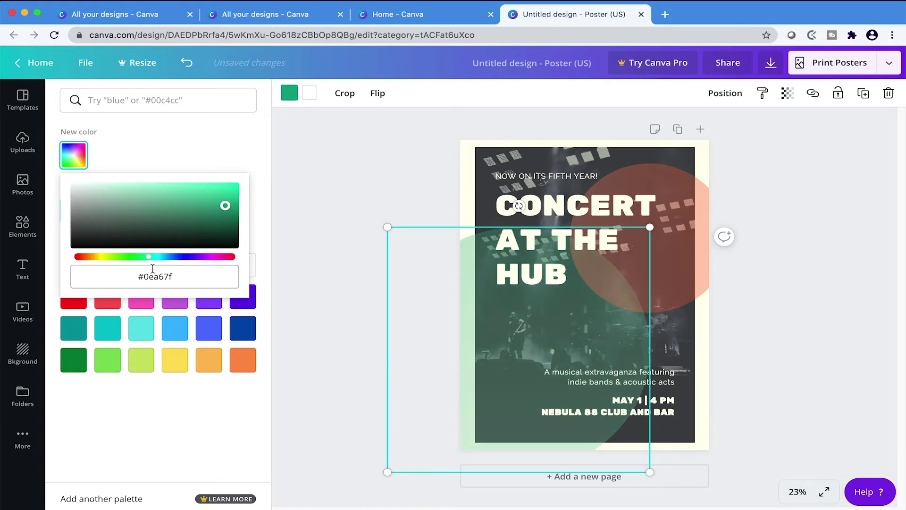
pyautogui.click(225, 256)
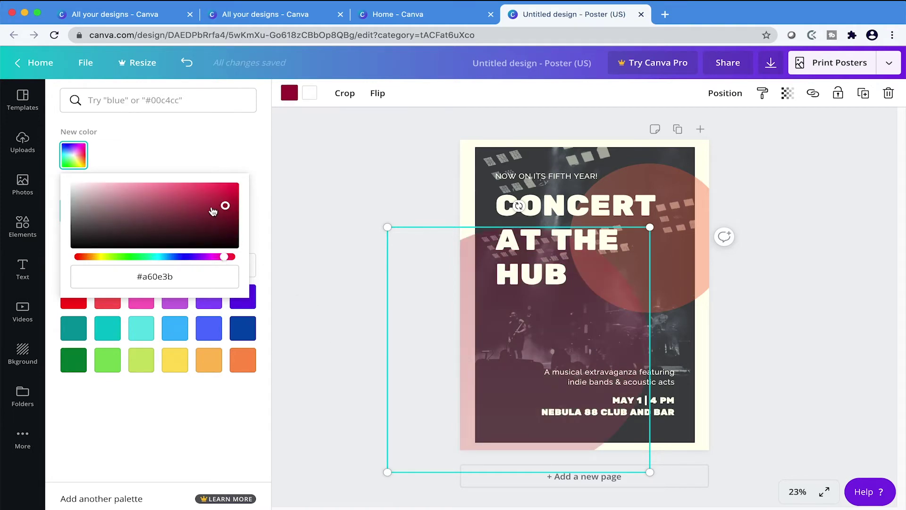
pyautogui.click(481, 316)
# Set the CONCERT AT THE HUB title text in Adumu Regular, reflowing onto two lines
pyautogui.click(796, 226)
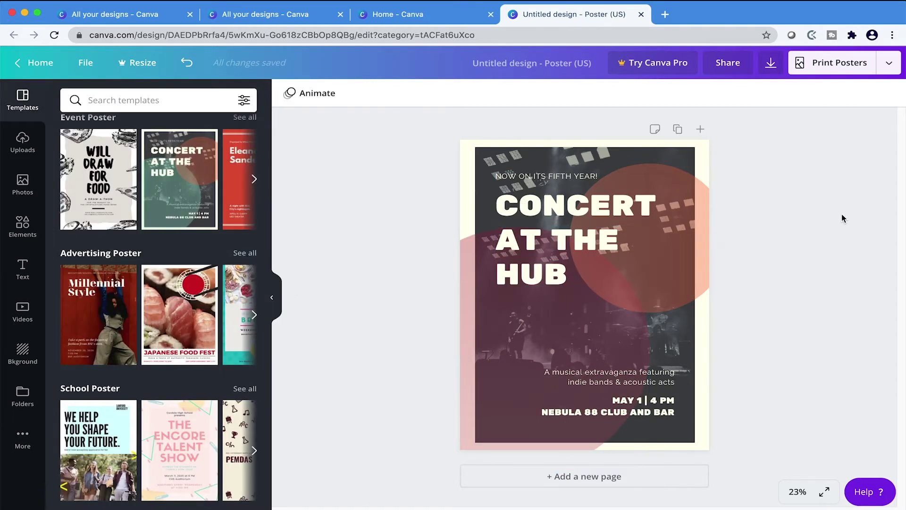
pyautogui.click(545, 248)
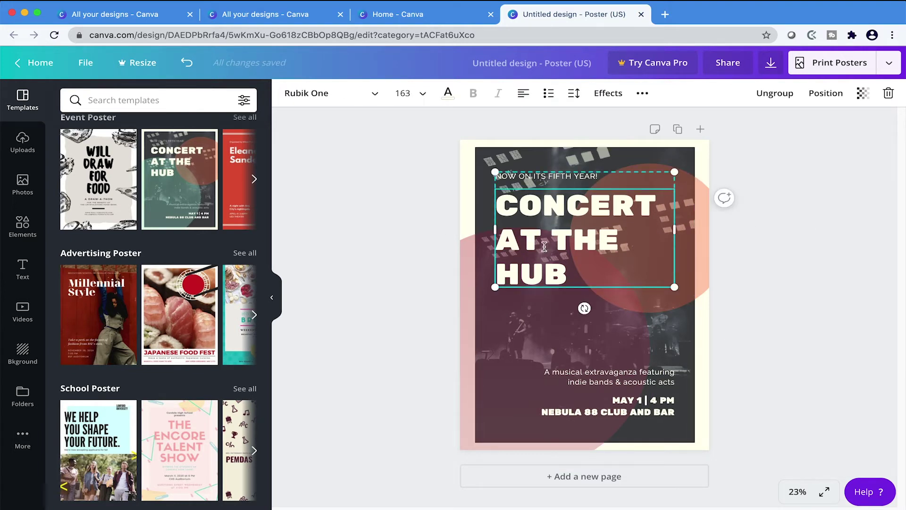
pyautogui.doubleClick(545, 246)
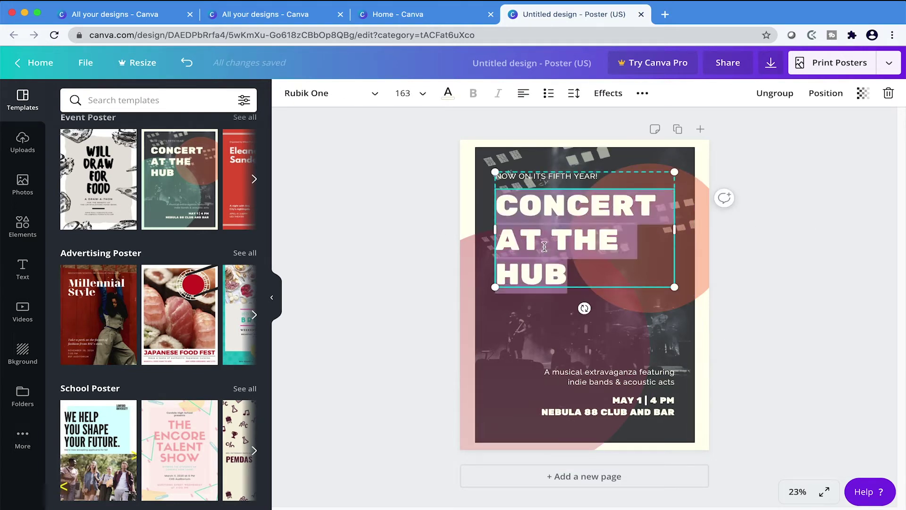
pyautogui.click(321, 96)
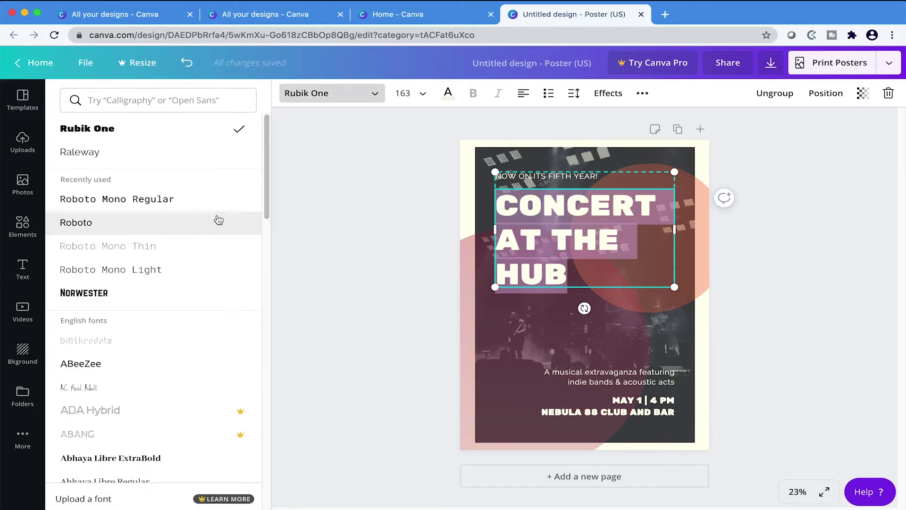
pyautogui.moveTo(269, 177); pyautogui.dragTo(247, 246)
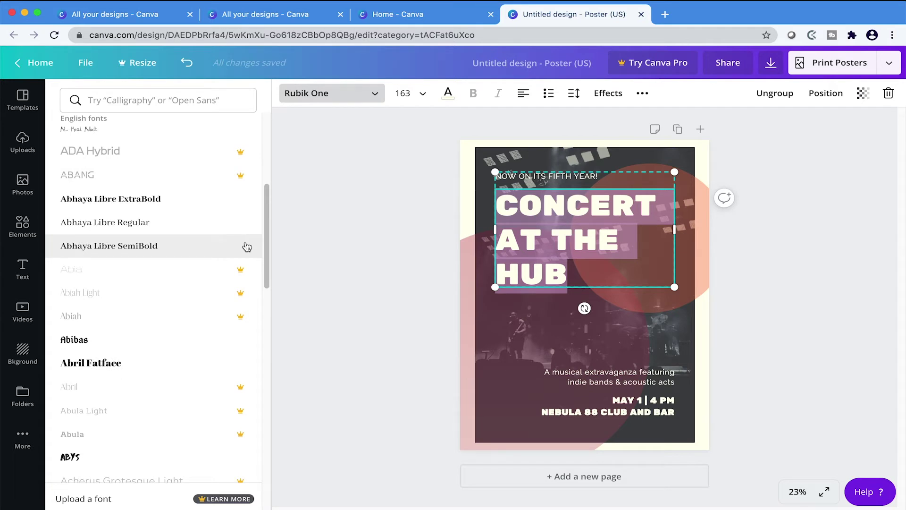
pyautogui.scroll(2, 245, 247)
pyautogui.scroll(-3, 240, 250)
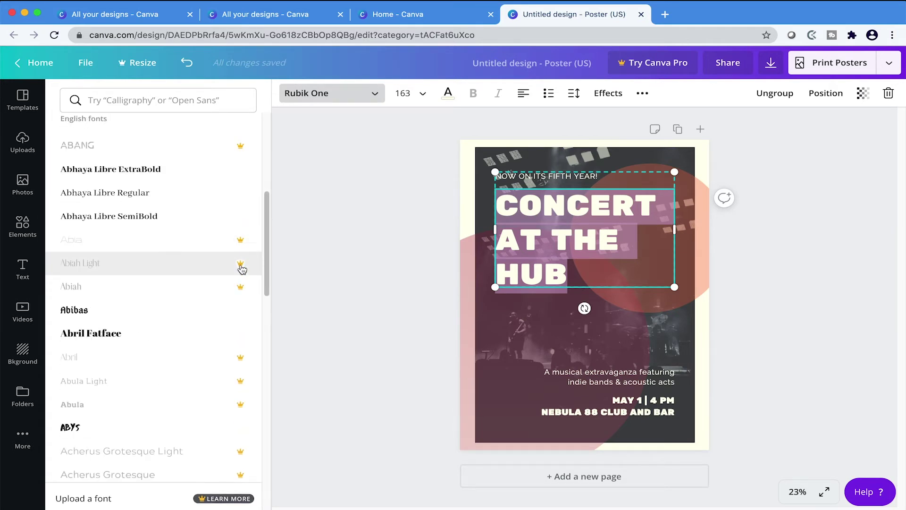
pyautogui.scroll(-1, 243, 258)
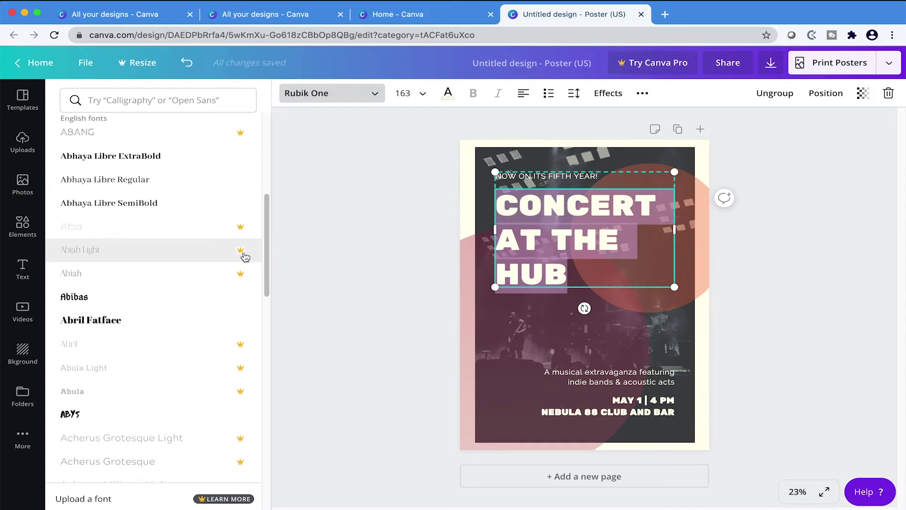
pyautogui.scroll(-1, 242, 260)
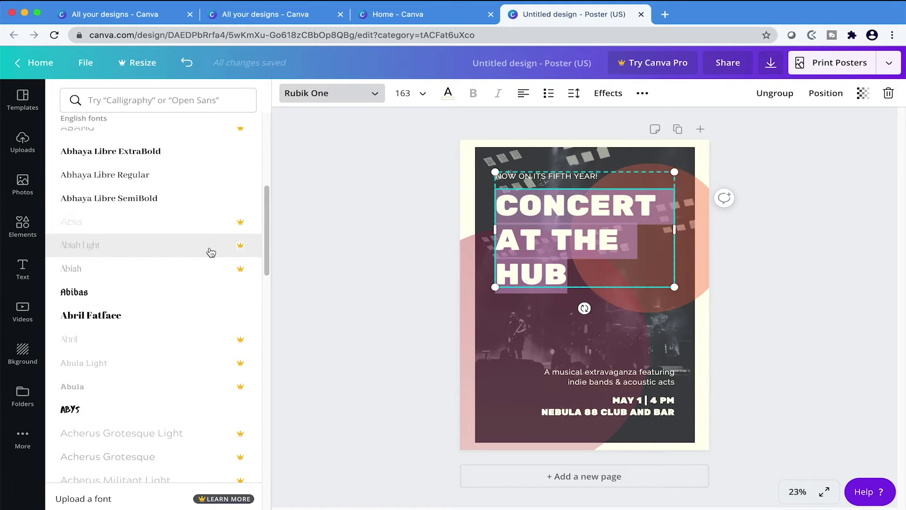
pyautogui.scroll(-5, 99, 307)
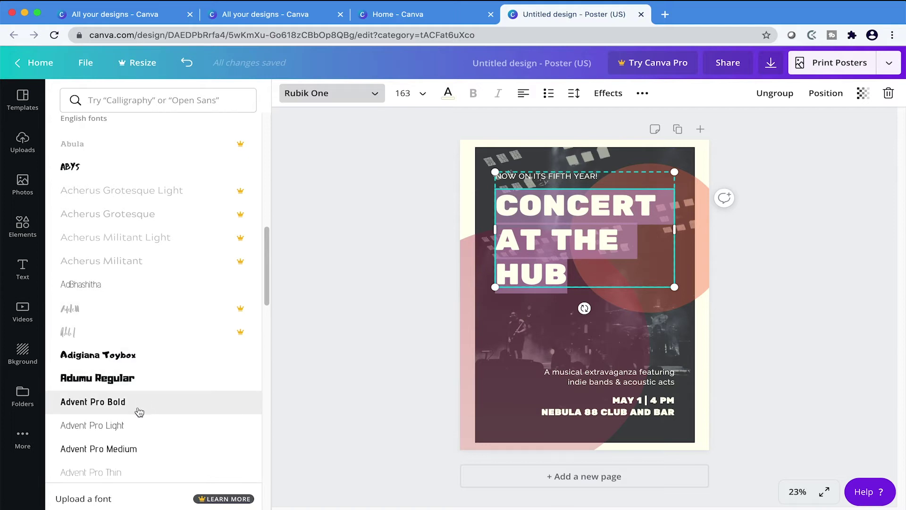
pyautogui.click(138, 388)
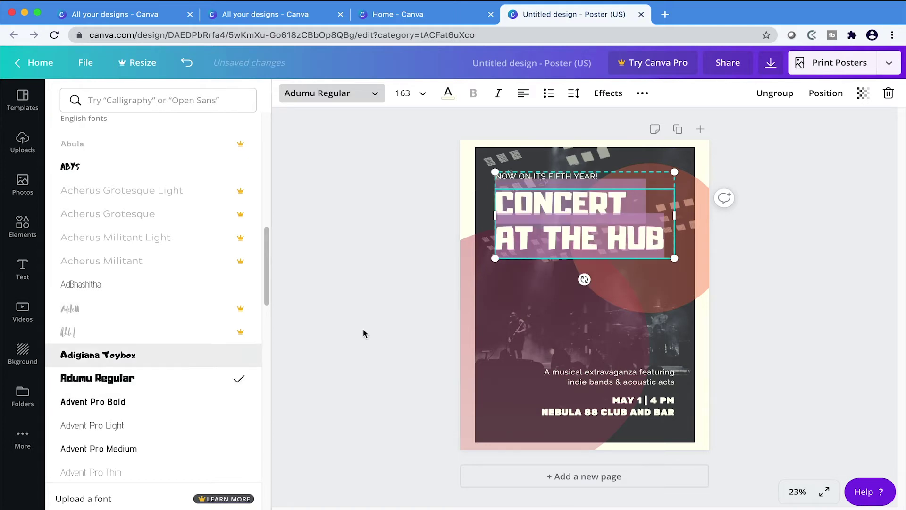
pyautogui.click(448, 93)
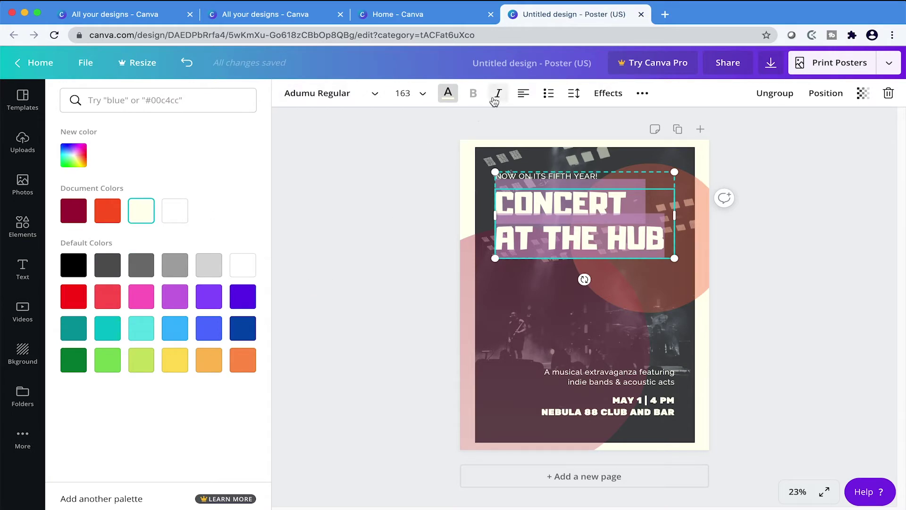
# Look over the title's Effects, transparency and Position options without changing them
pyautogui.click(618, 97)
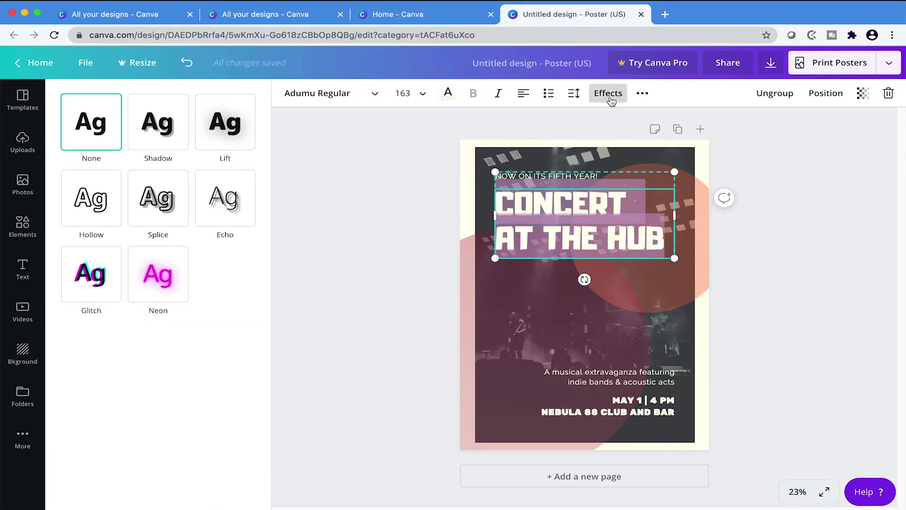
pyautogui.press('Escape')
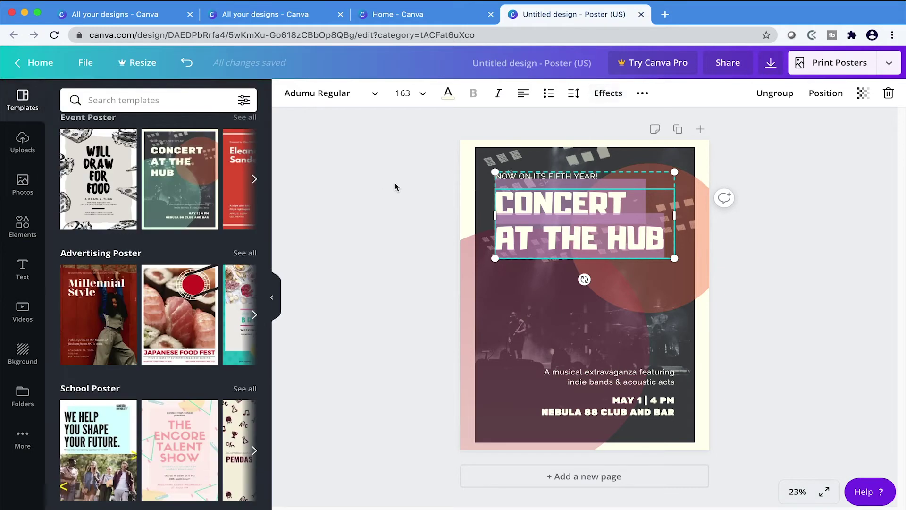
pyautogui.click(863, 92)
pyautogui.click(825, 95)
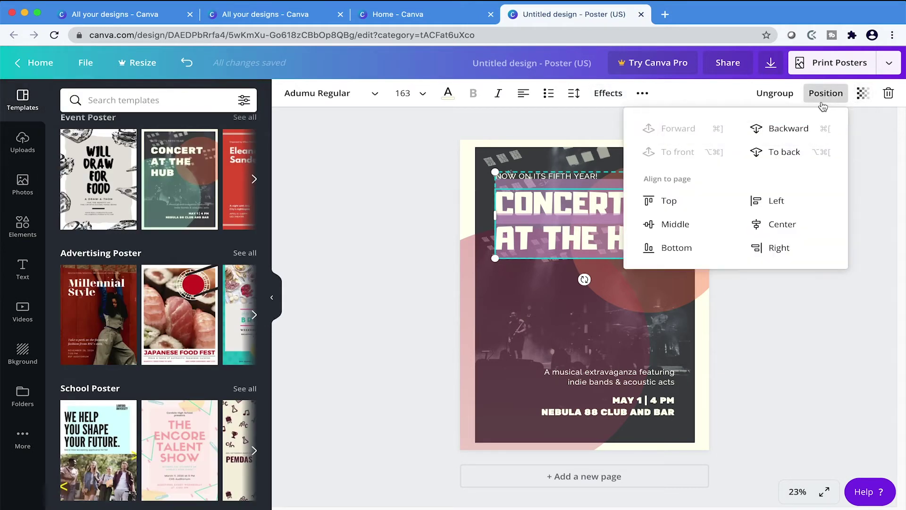
pyautogui.click(873, 196)
# Ungroup the title so the headline and NOW ON ITS FIFTH YEAR! line separate
pyautogui.click(605, 192)
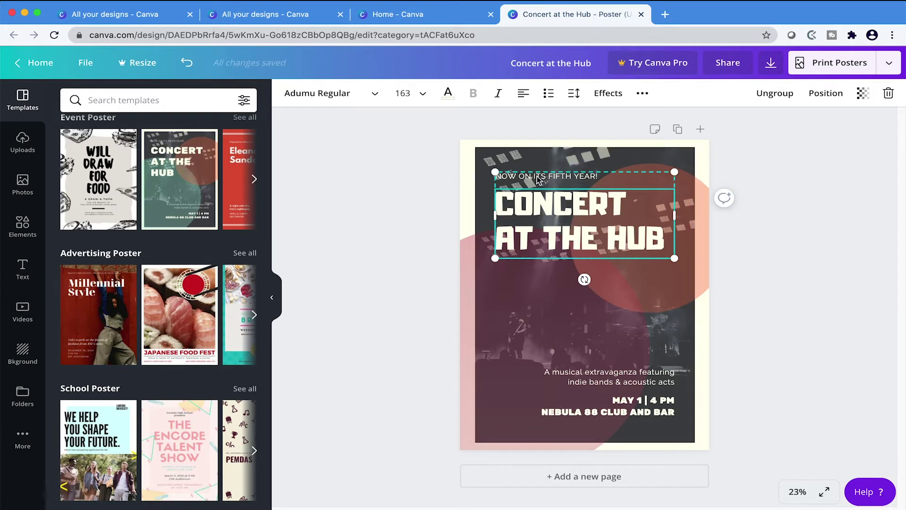
pyautogui.click(762, 93)
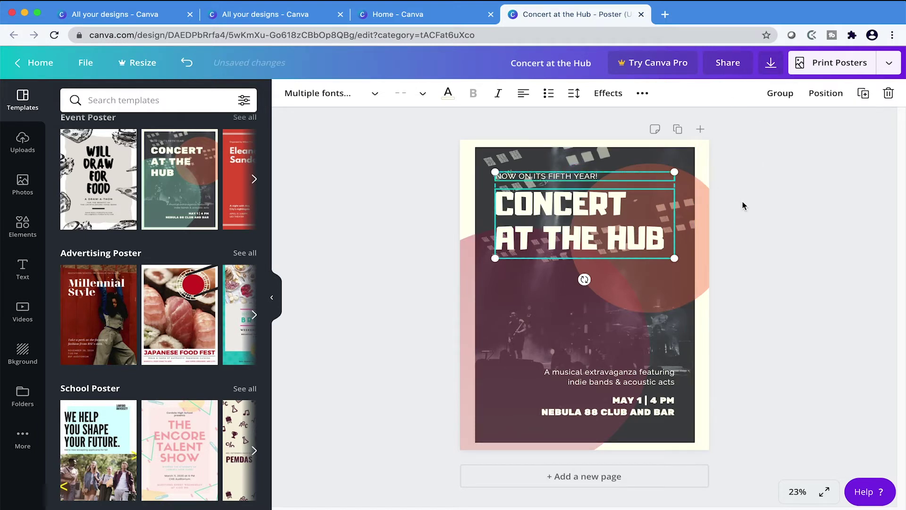
pyautogui.click(743, 206)
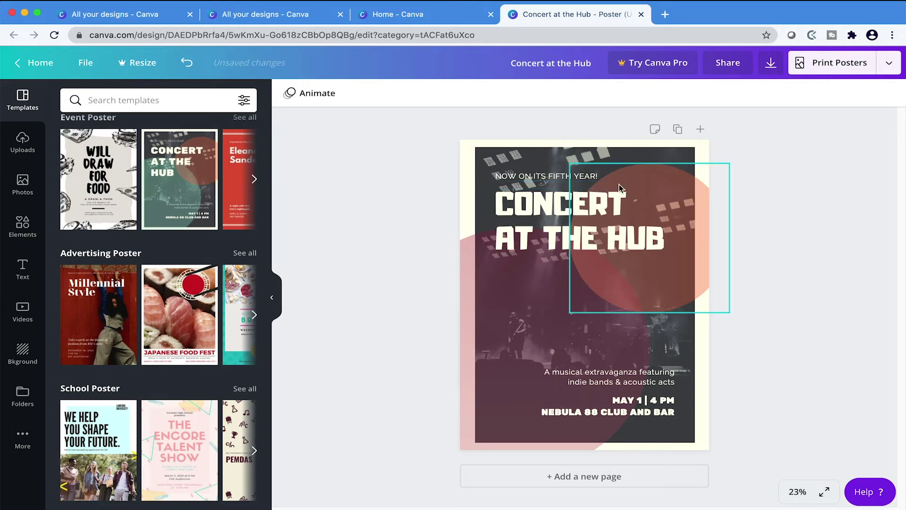
pyautogui.click(561, 153)
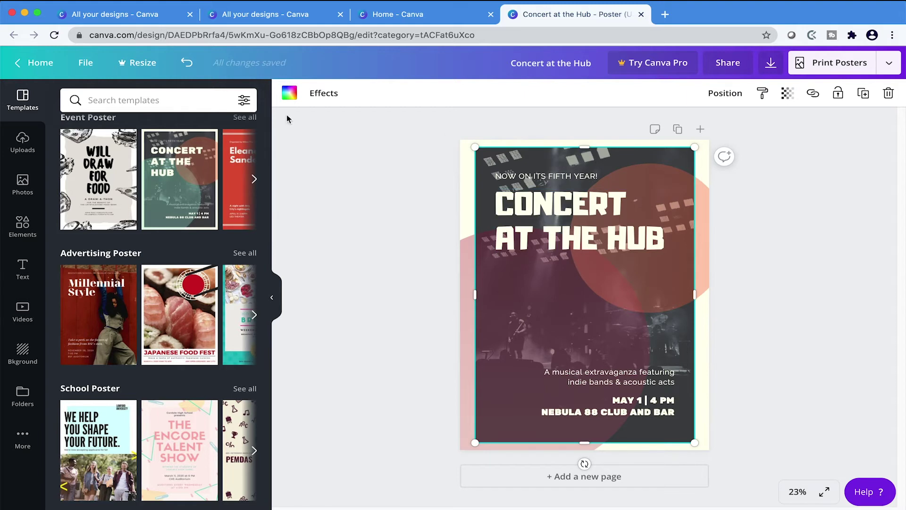
pyautogui.click(289, 93)
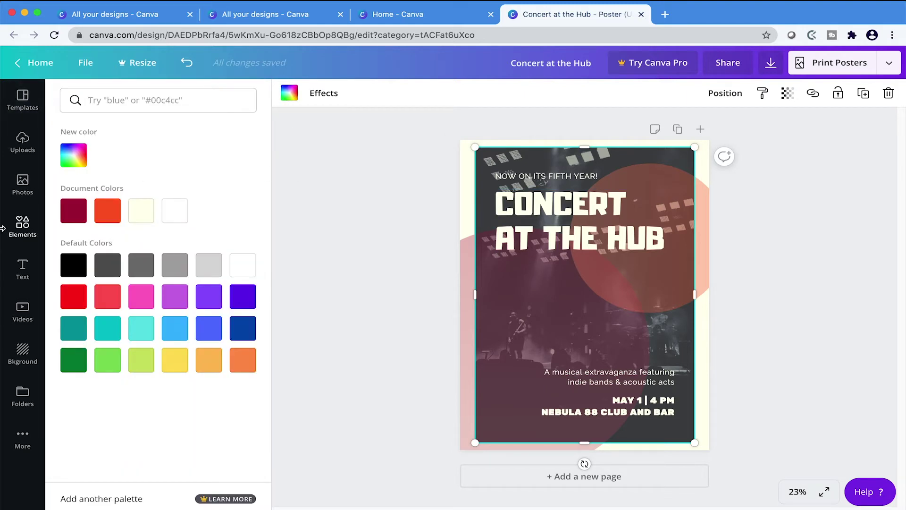
pyautogui.click(327, 99)
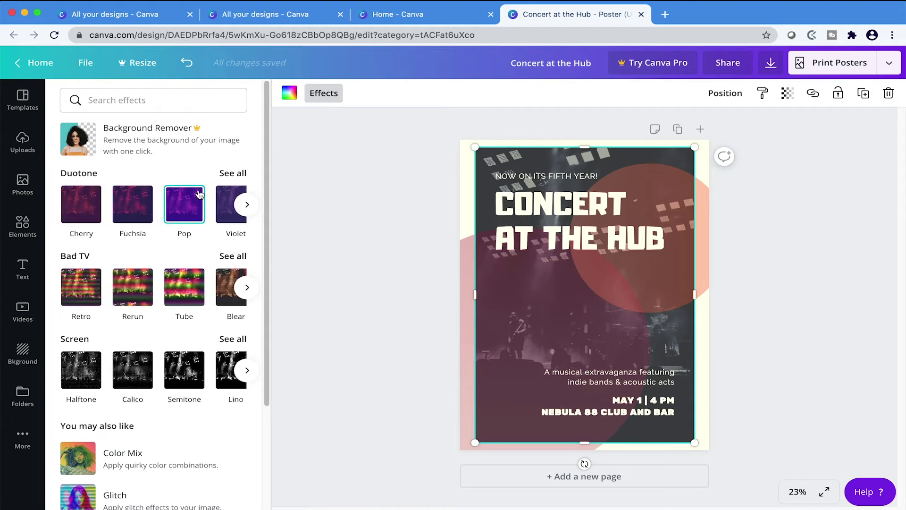
pyautogui.scroll(-3, 189, 239)
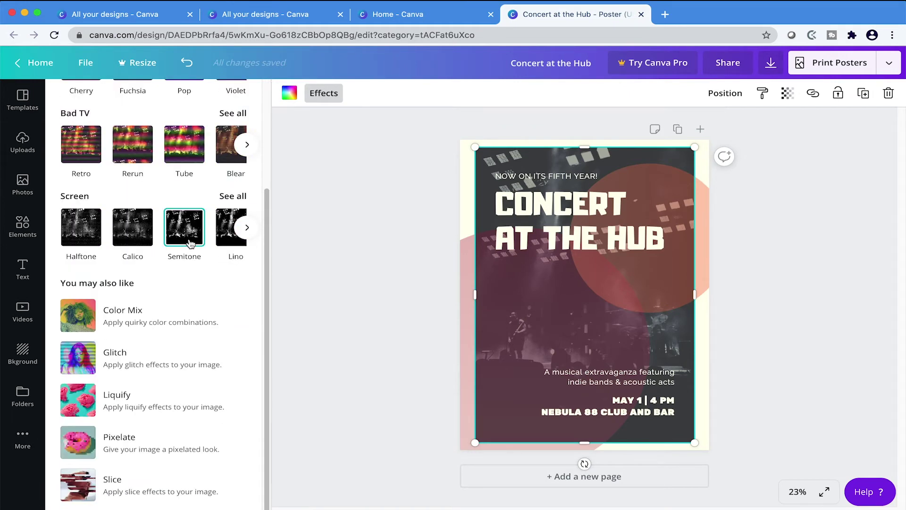
pyautogui.scroll(3, 184, 240)
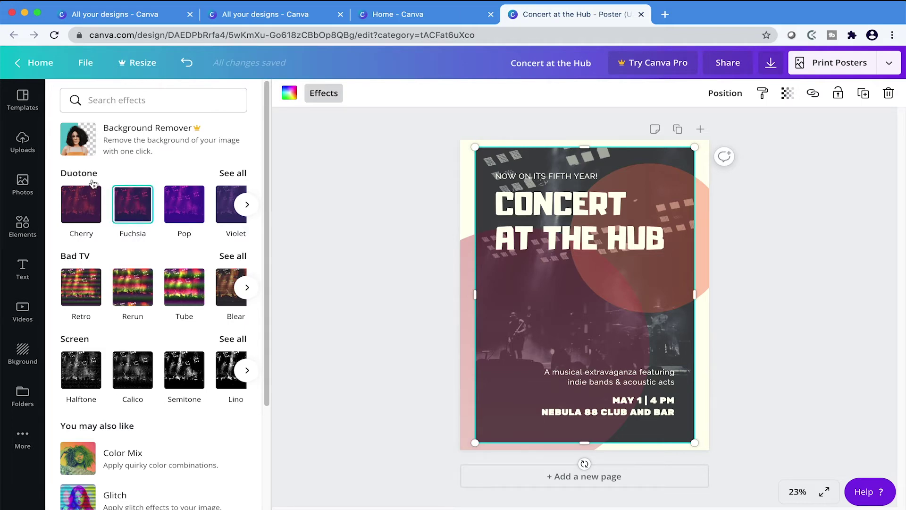
pyautogui.scroll(-1, 174, 255)
pyautogui.scroll(-3, 158, 279)
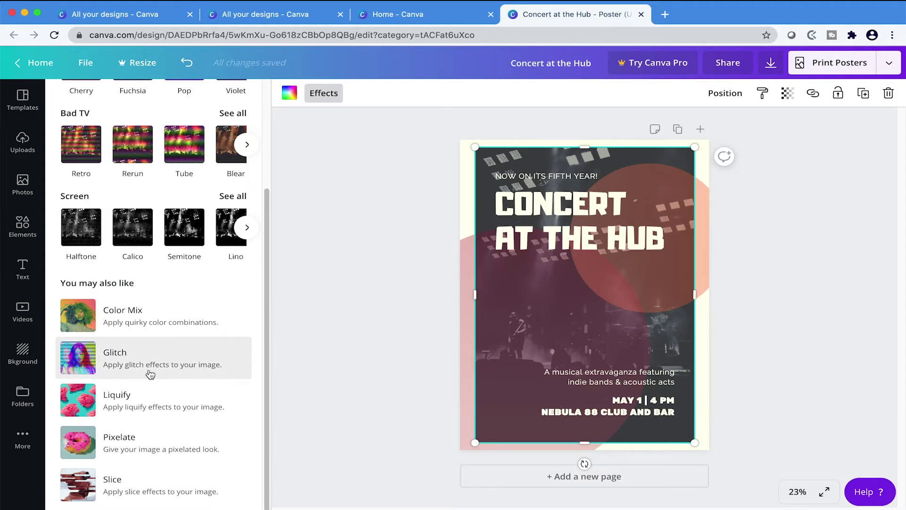
pyautogui.scroll(3, 150, 374)
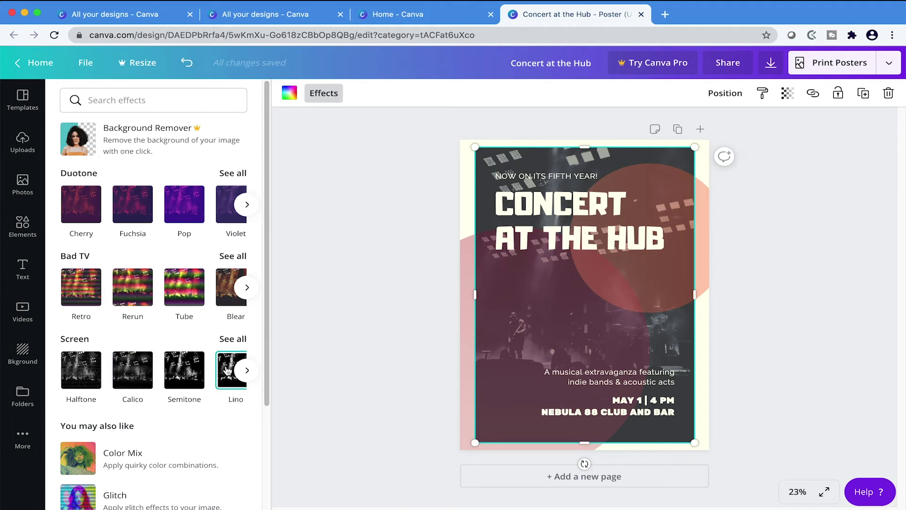
pyautogui.click(773, 276)
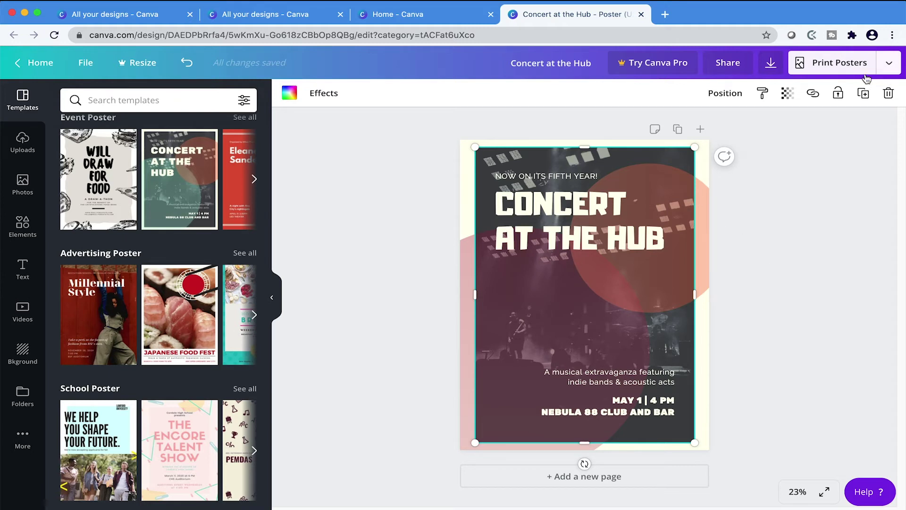
# Open the publishing options, start a printed poster order, then cancel it
pyautogui.click(890, 66)
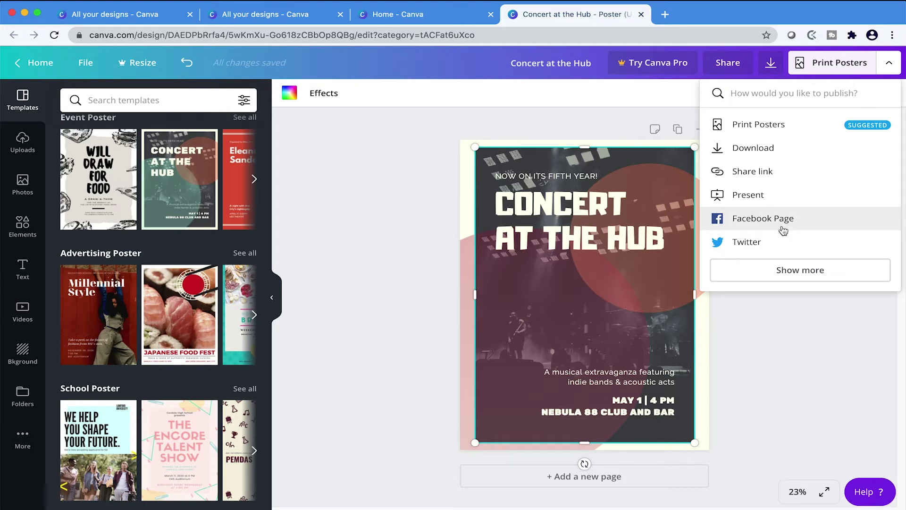
pyautogui.click(782, 126)
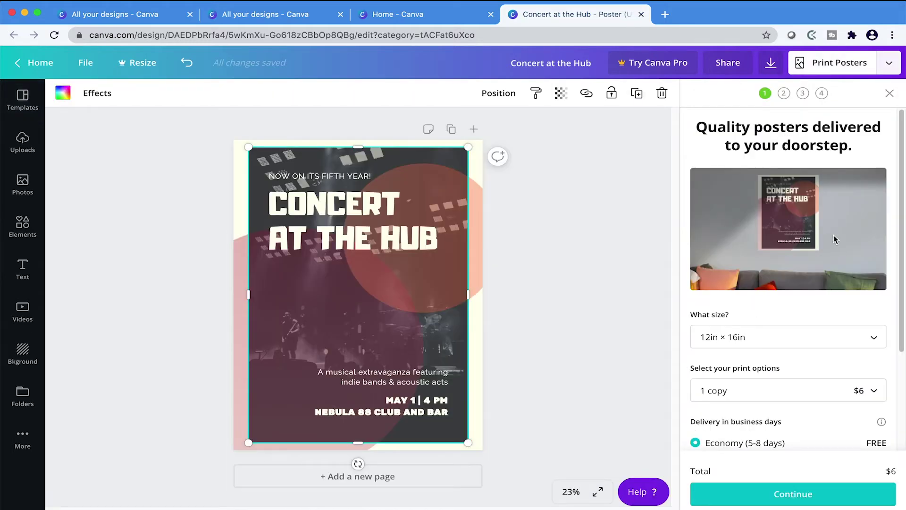
pyautogui.click(889, 93)
# Download the poster as PDF Print with crop marks and bleed, then open the file
pyautogui.click(889, 63)
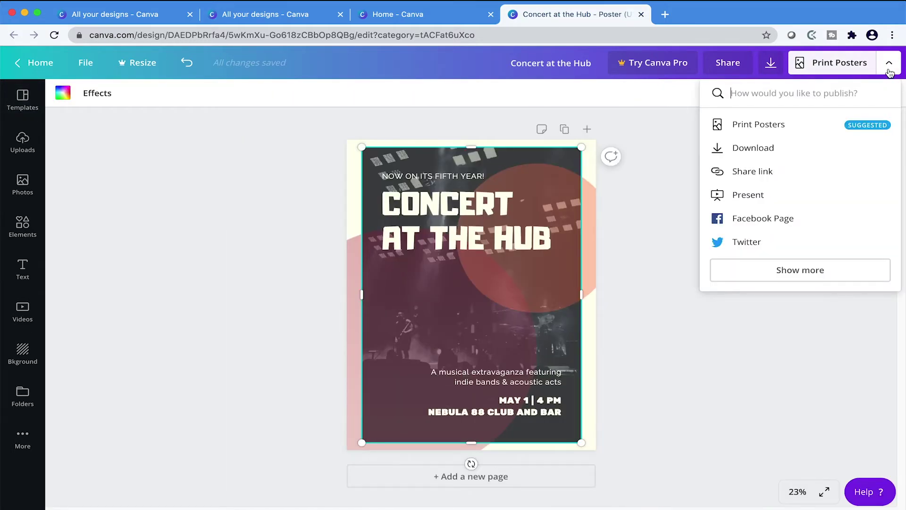
pyautogui.click(809, 151)
pyautogui.click(862, 205)
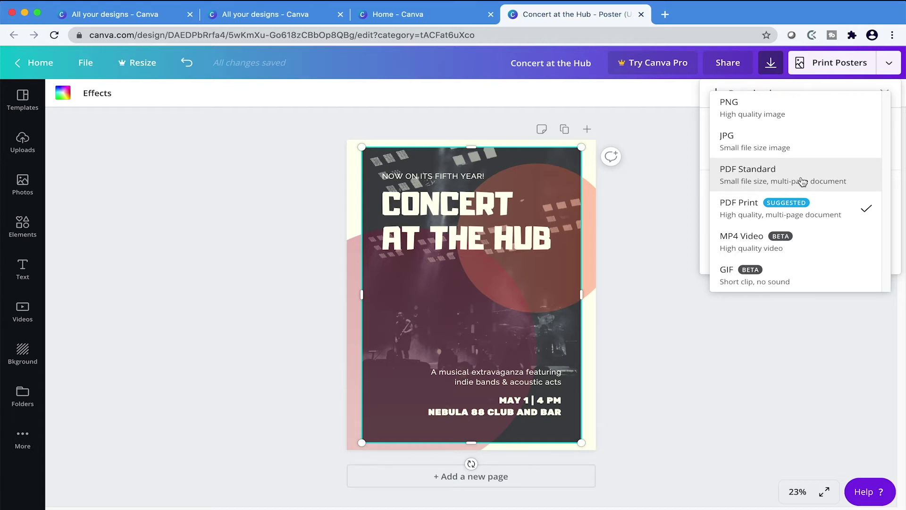
pyautogui.click(802, 211)
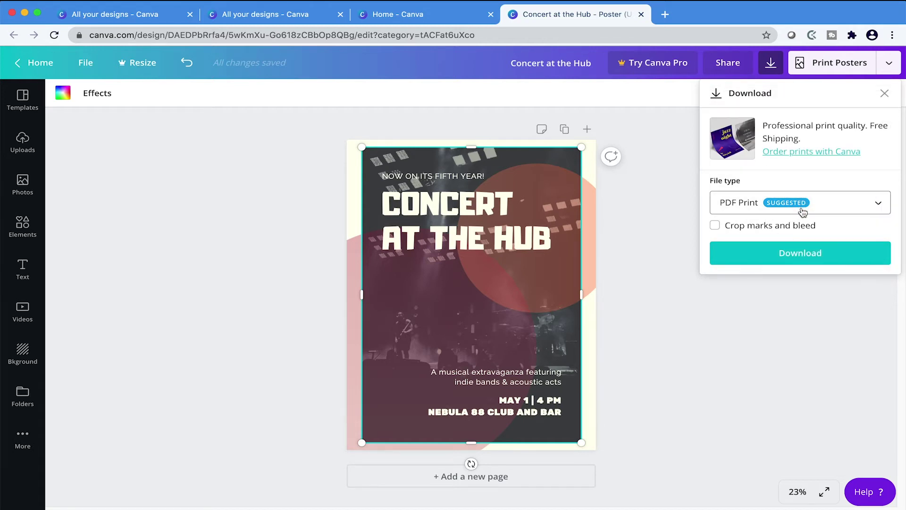
pyautogui.click(716, 225)
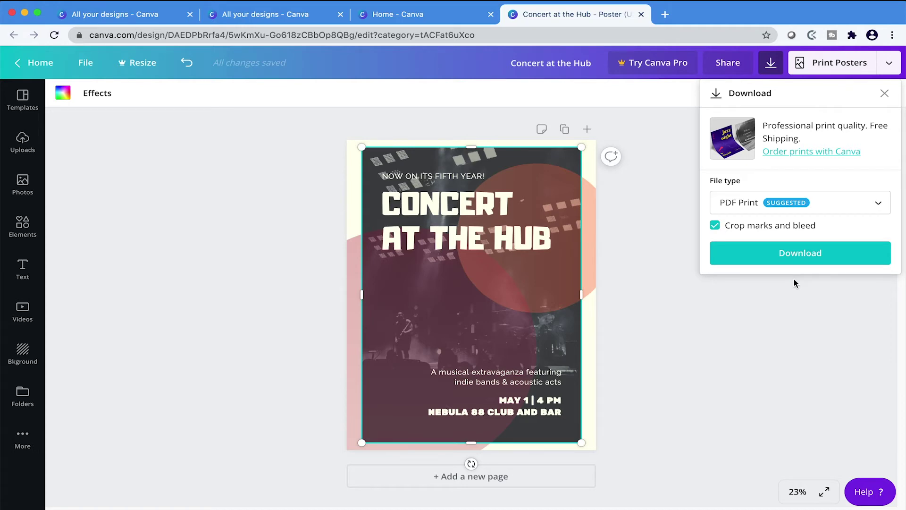
pyautogui.click(801, 260)
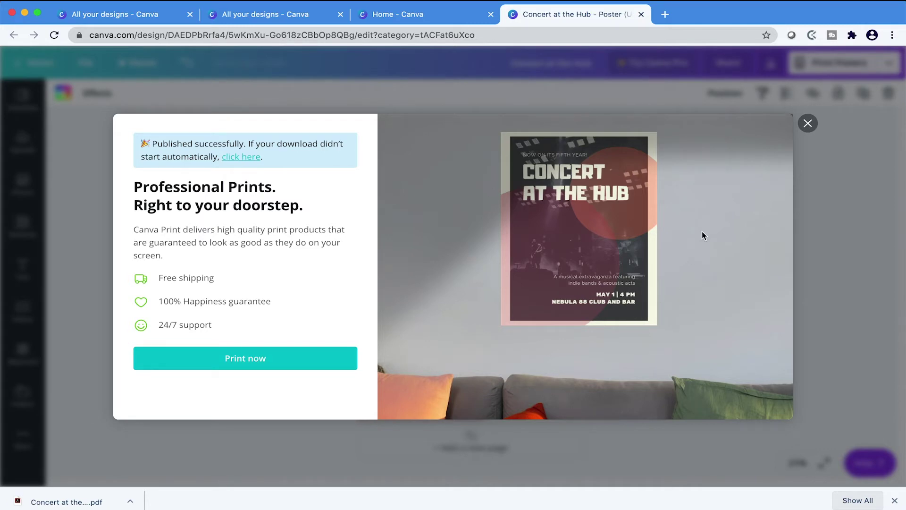
pyautogui.click(809, 124)
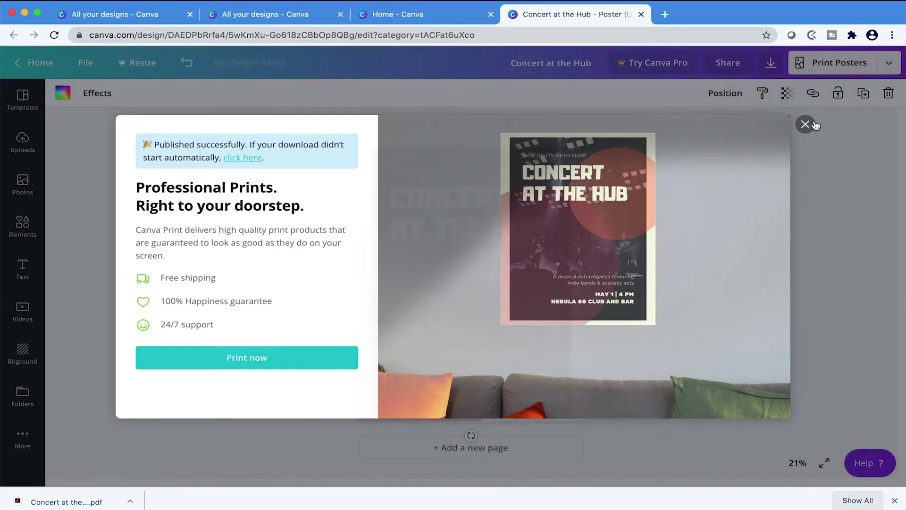
pyautogui.click(131, 505)
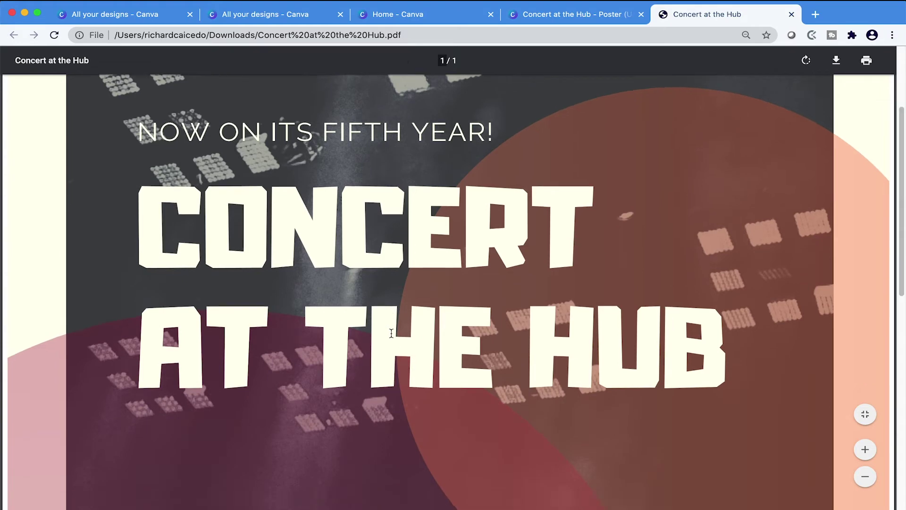
pyautogui.scroll(-2, 395, 338)
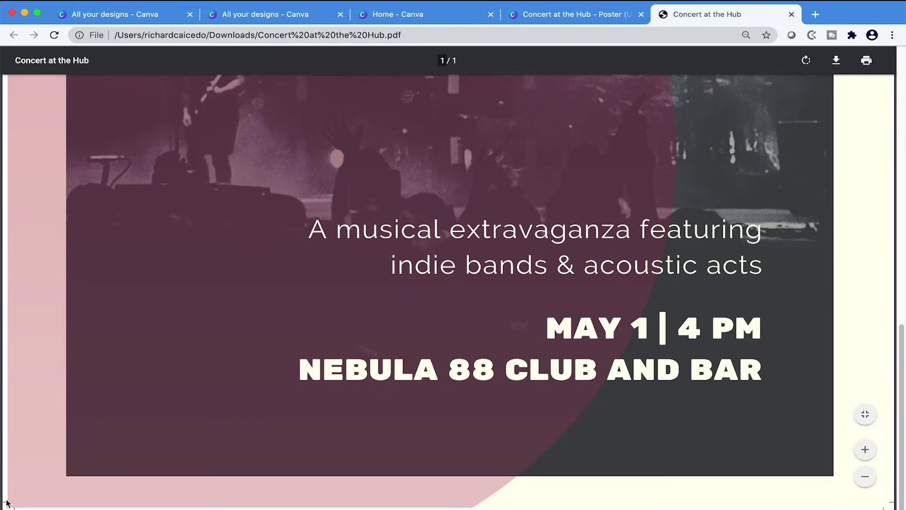
# Scroll through Concert at the Hub.pdf in Chrome, then close its tab with Cmd+W
pyautogui.scroll(12, 81, 467)
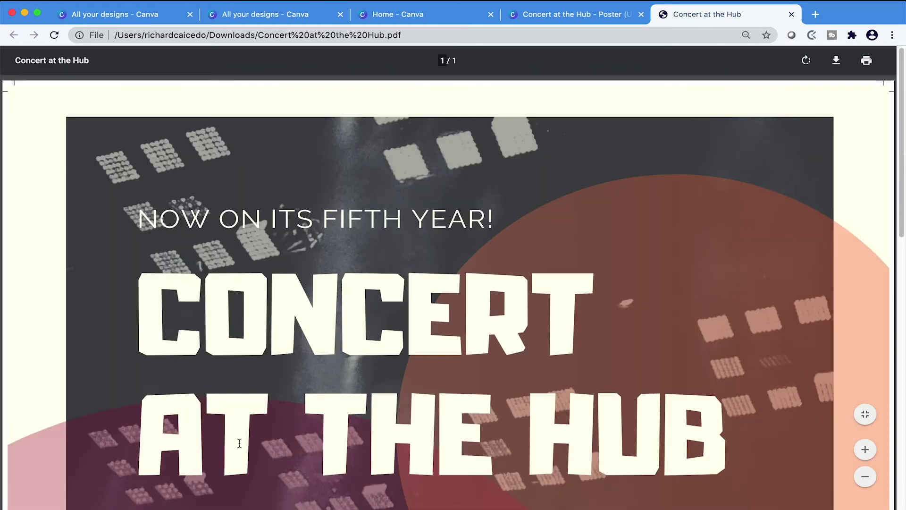
pyautogui.press('super+w')
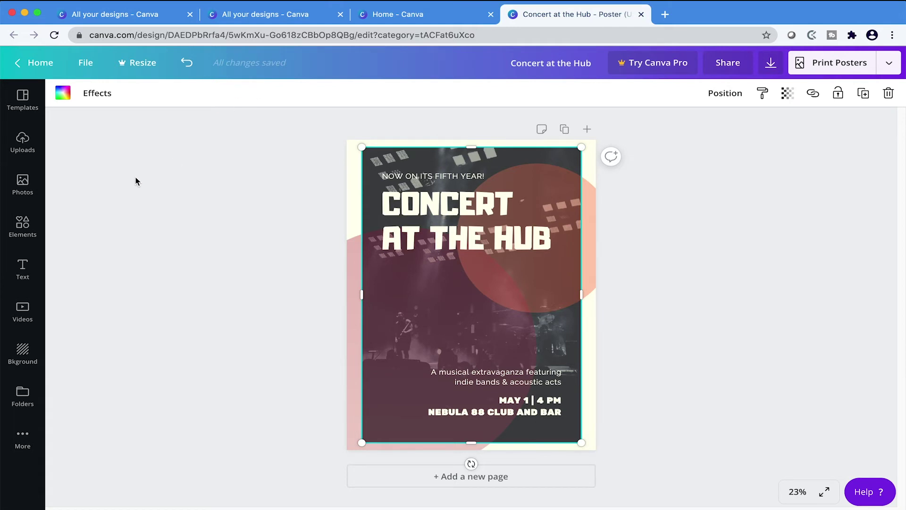
# Browse the Elements library to the Monoline Elements set and show all its items
pyautogui.click(22, 227)
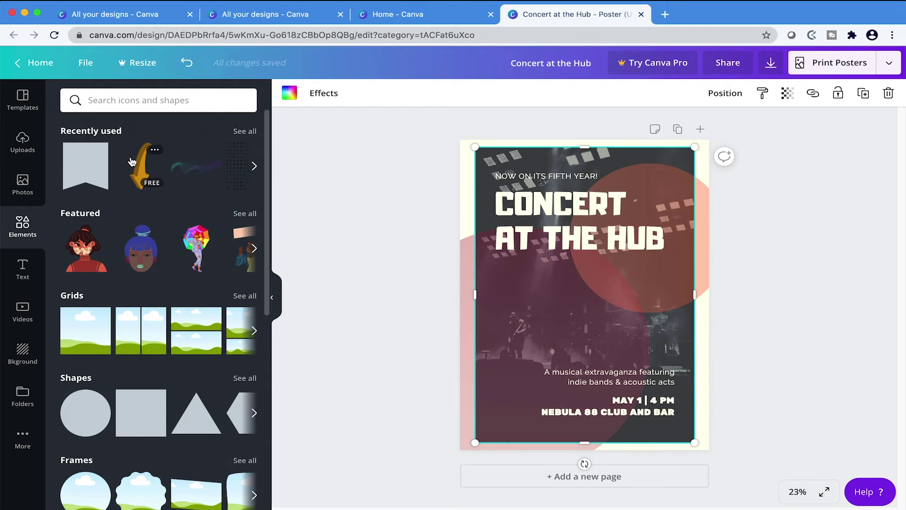
pyautogui.scroll(-10, 128, 212)
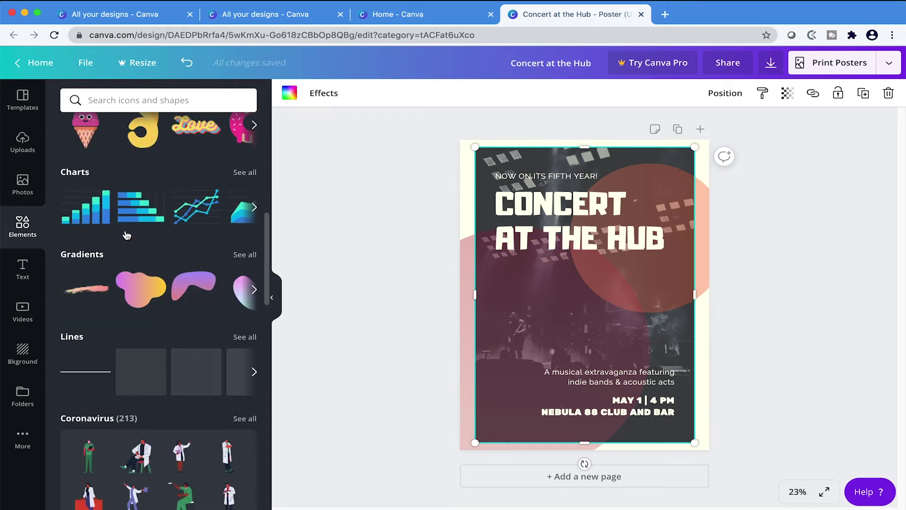
pyautogui.scroll(1, 127, 235)
pyautogui.scroll(-2, 126, 235)
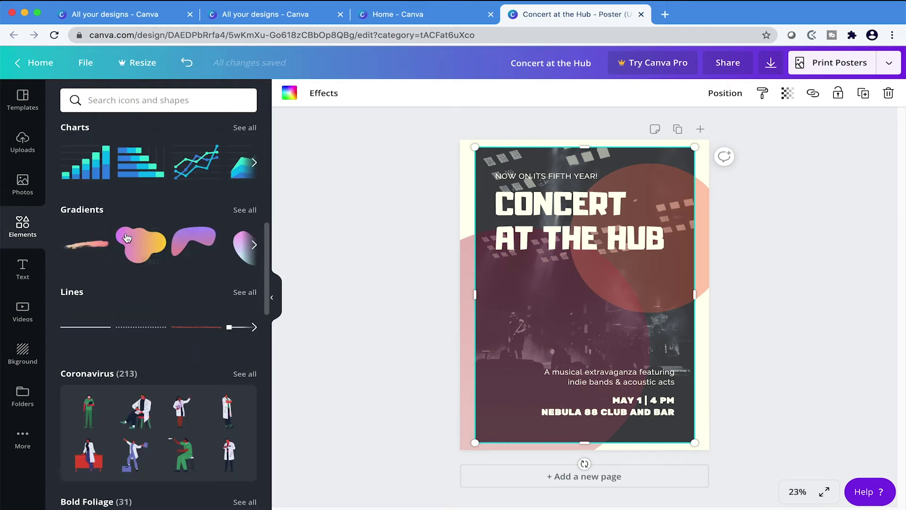
pyautogui.scroll(-10, 155, 235)
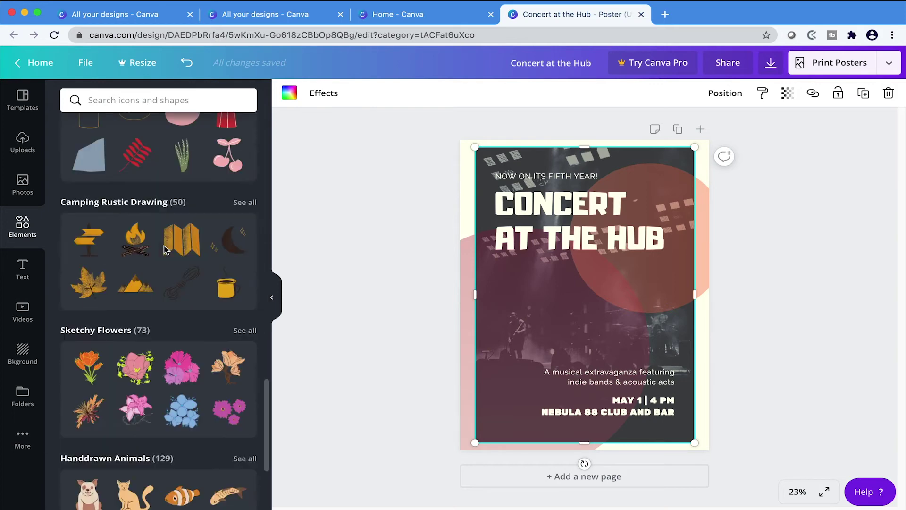
pyautogui.scroll(-8, 212, 273)
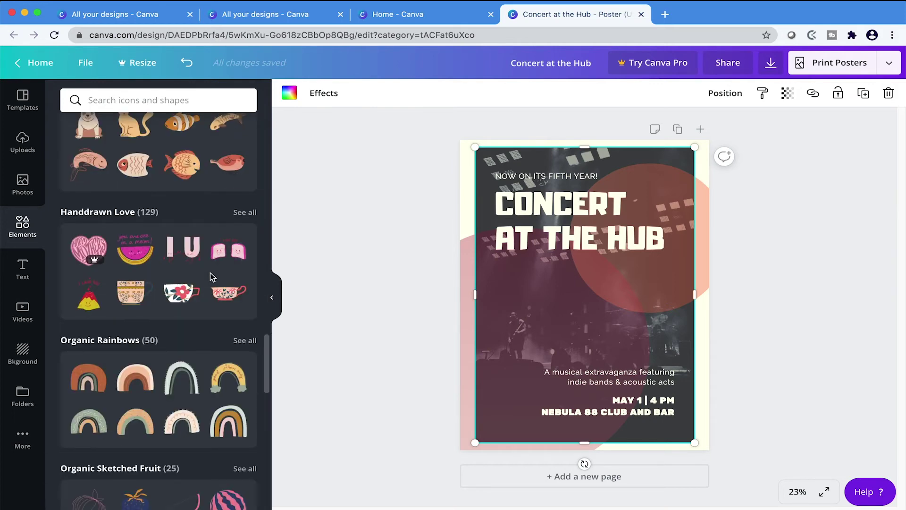
pyautogui.scroll(1, 198, 269)
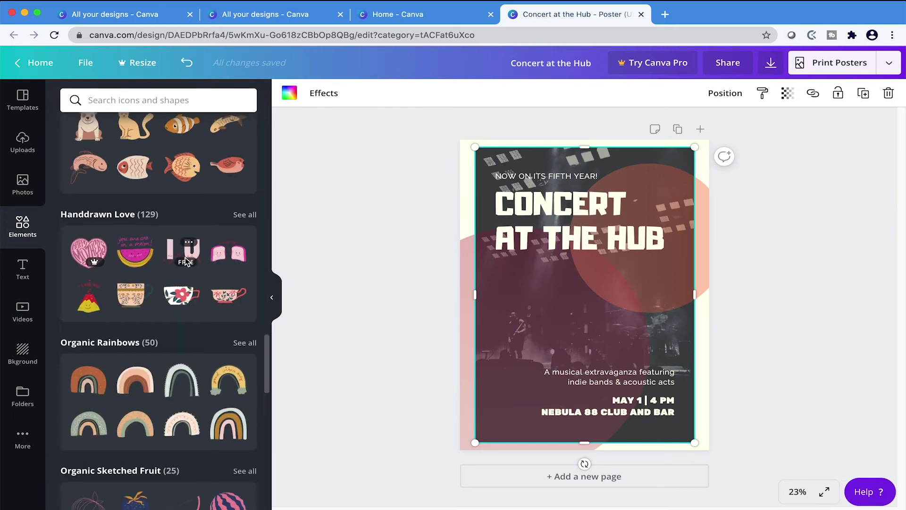
pyautogui.scroll(-3, 123, 348)
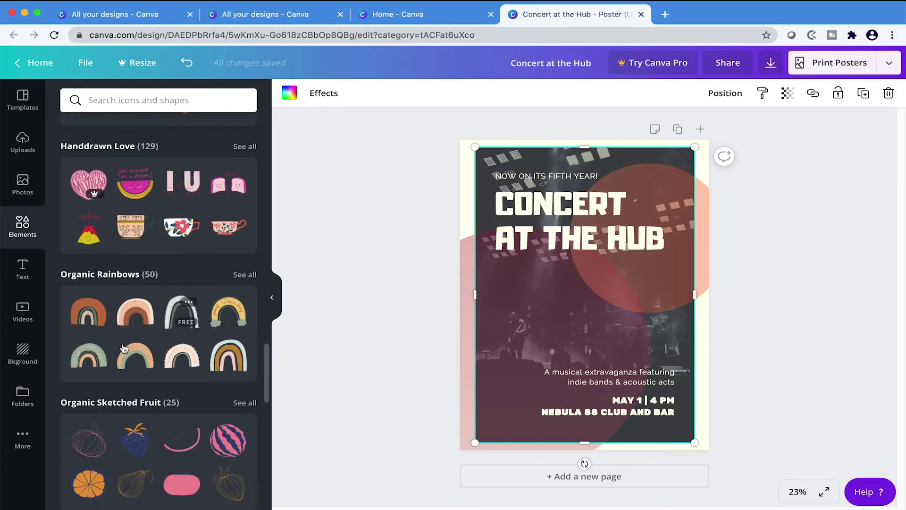
pyautogui.scroll(-8, 124, 348)
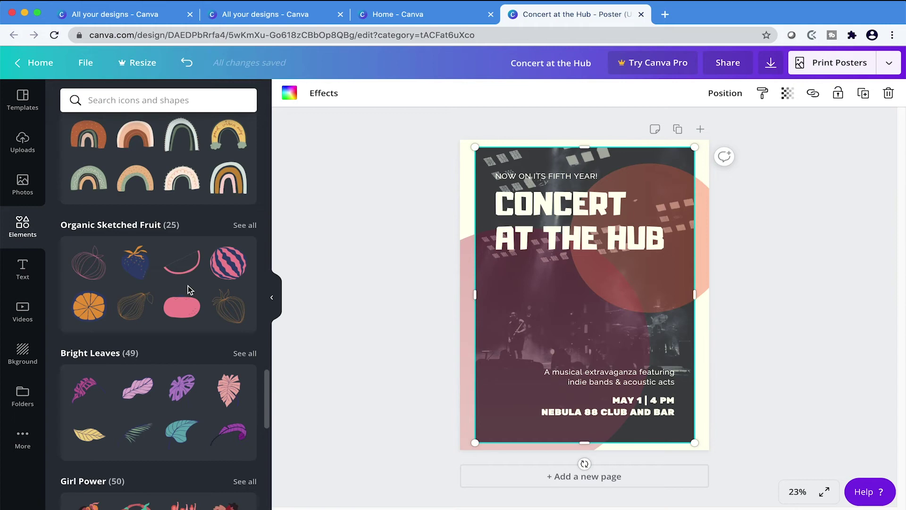
pyautogui.scroll(-16, 217, 362)
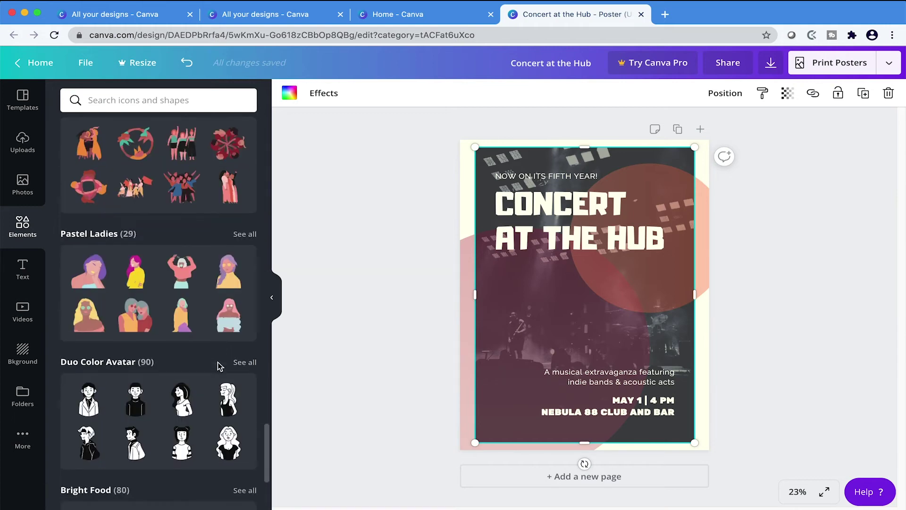
pyautogui.scroll(-20, 217, 363)
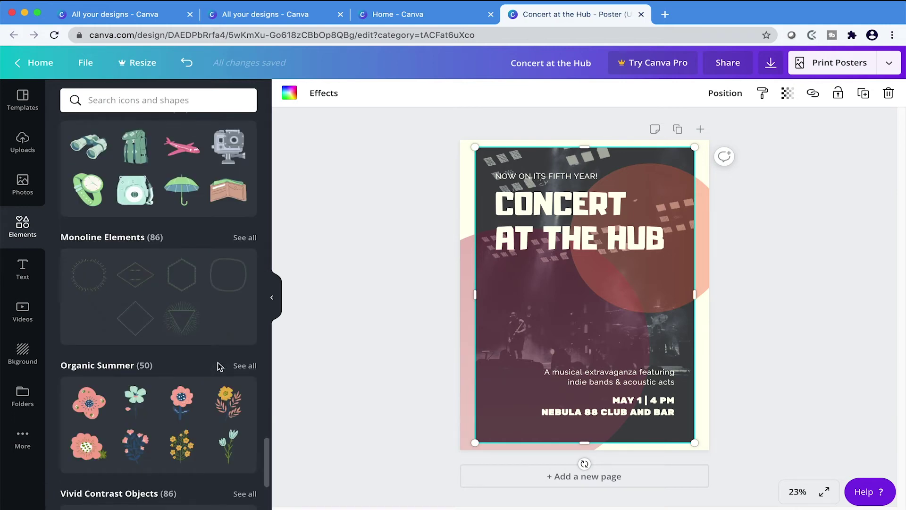
pyautogui.click(243, 238)
# Add the ringed planet line art, move it under the title and enlarge it
pyautogui.scroll(-5, 128, 414)
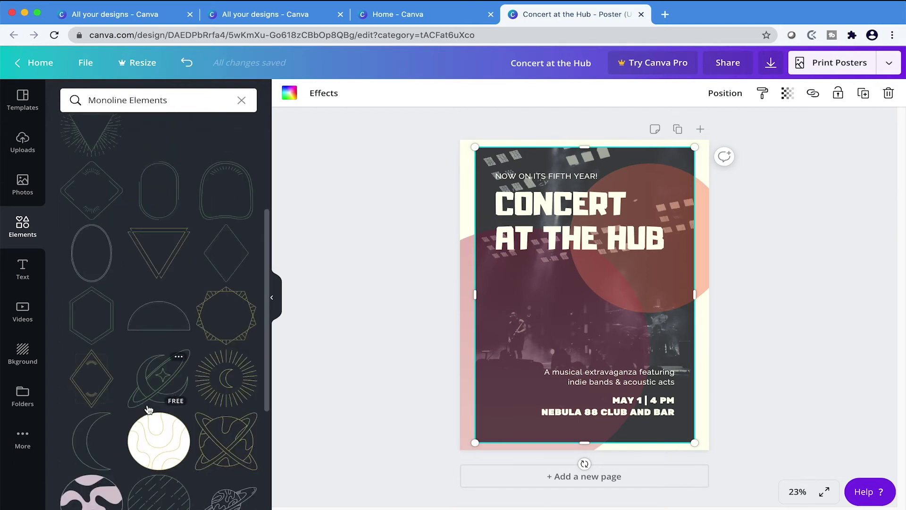
pyautogui.click(152, 326)
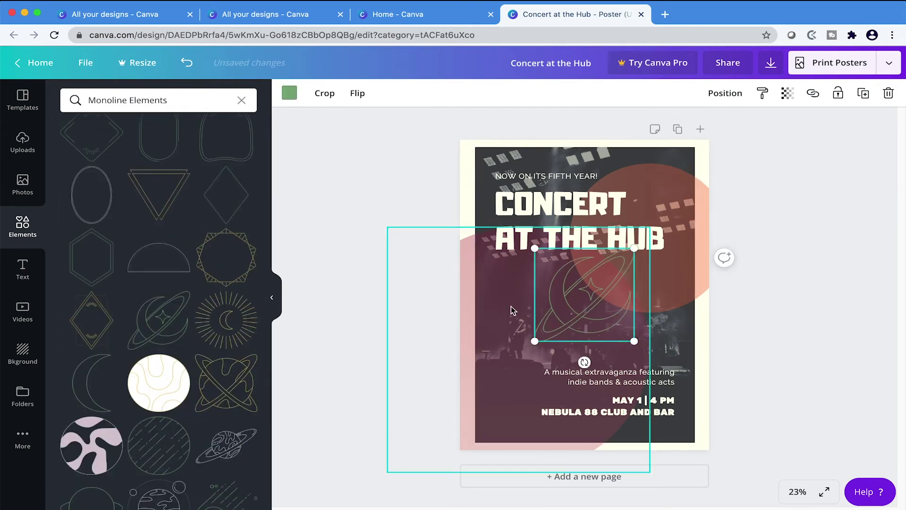
pyautogui.moveTo(573, 317); pyautogui.dragTo(551, 314)
pyautogui.moveTo(606, 334); pyautogui.dragTo(627, 363)
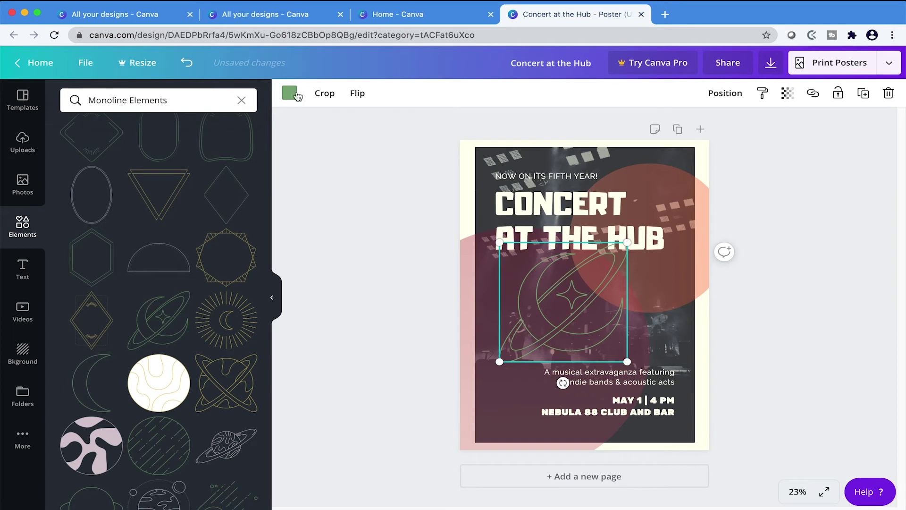
# Recolour the planet line art dark green (#3a8436) and shift it right and down
pyautogui.click(289, 93)
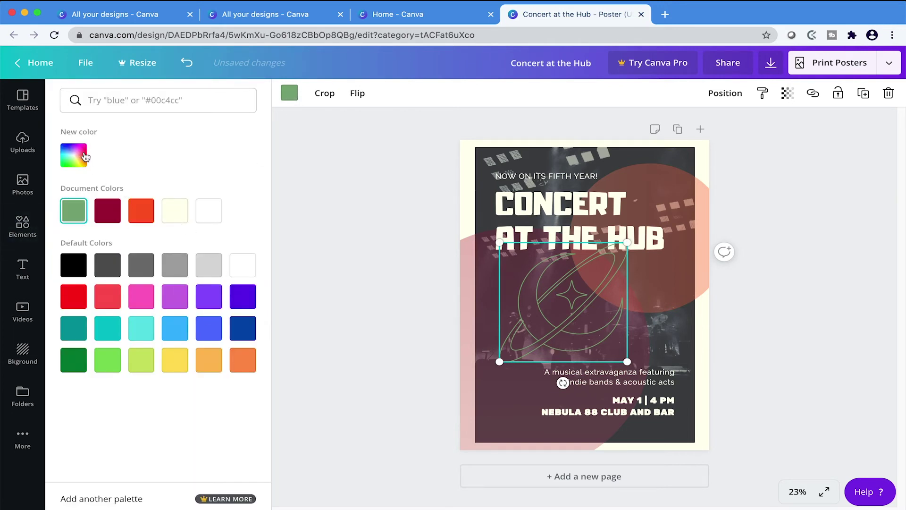
pyautogui.click(74, 156)
pyautogui.click(170, 214)
pyautogui.click(360, 197)
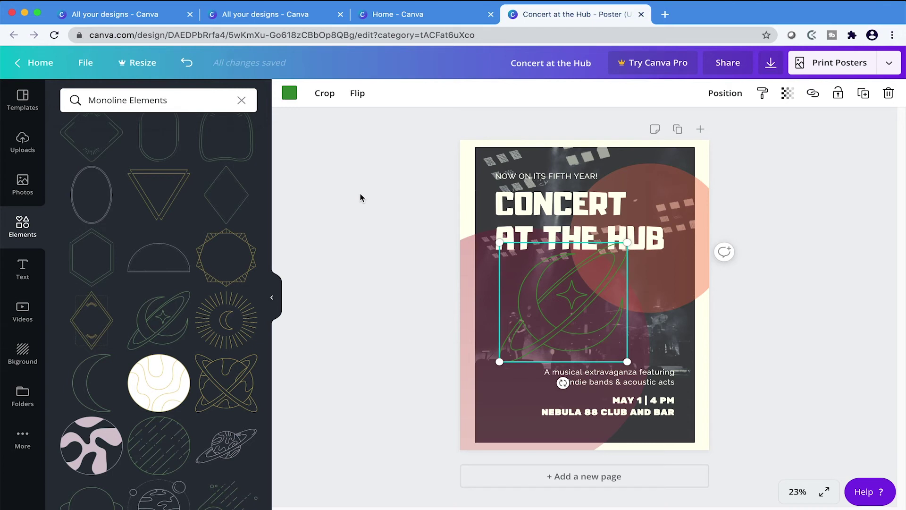
pyautogui.moveTo(566, 320); pyautogui.dragTo(585, 332)
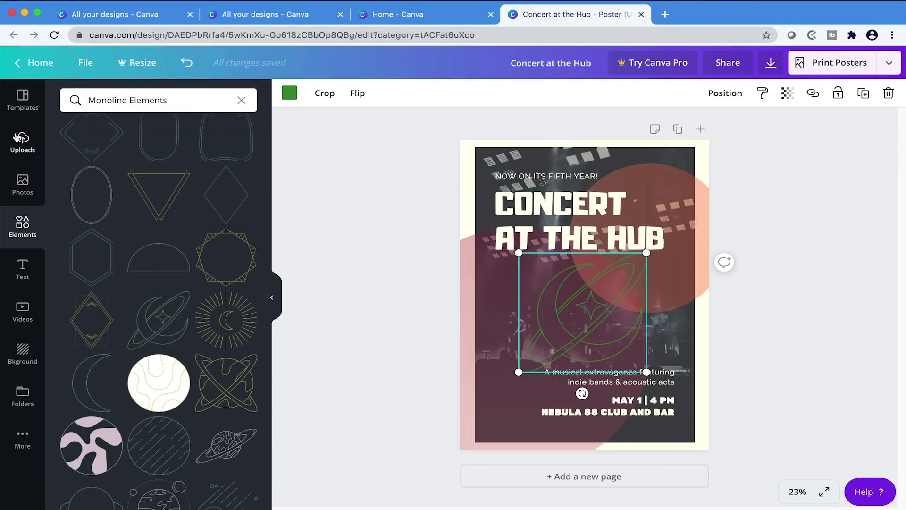
# Add the stock photo of a hand holding a purple flower before a round mirror
pyautogui.click(20, 184)
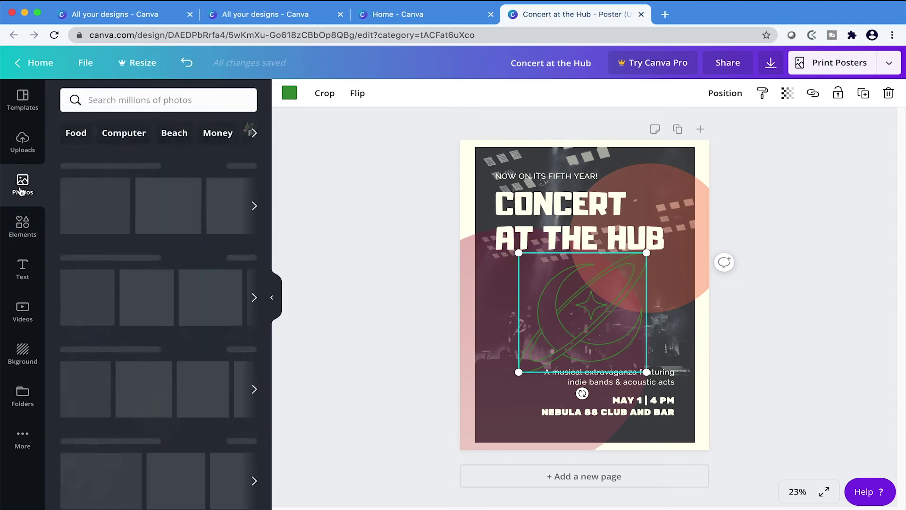
pyautogui.scroll(-5, 190, 275)
pyautogui.scroll(-3, 190, 276)
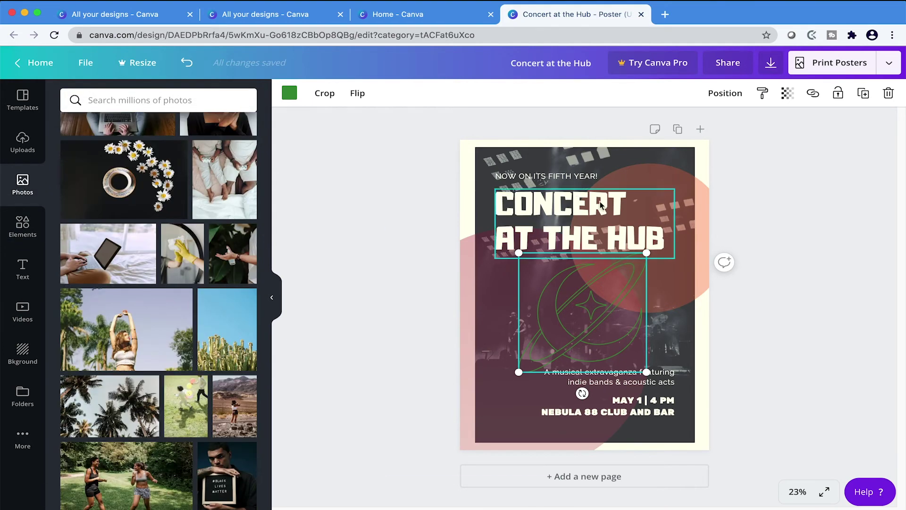
pyautogui.scroll(-10, 196, 345)
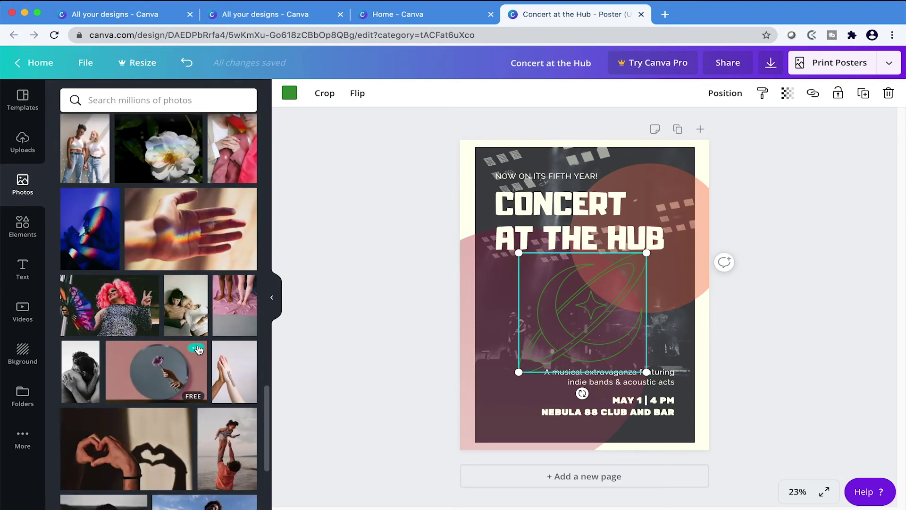
pyautogui.scroll(-4, 196, 346)
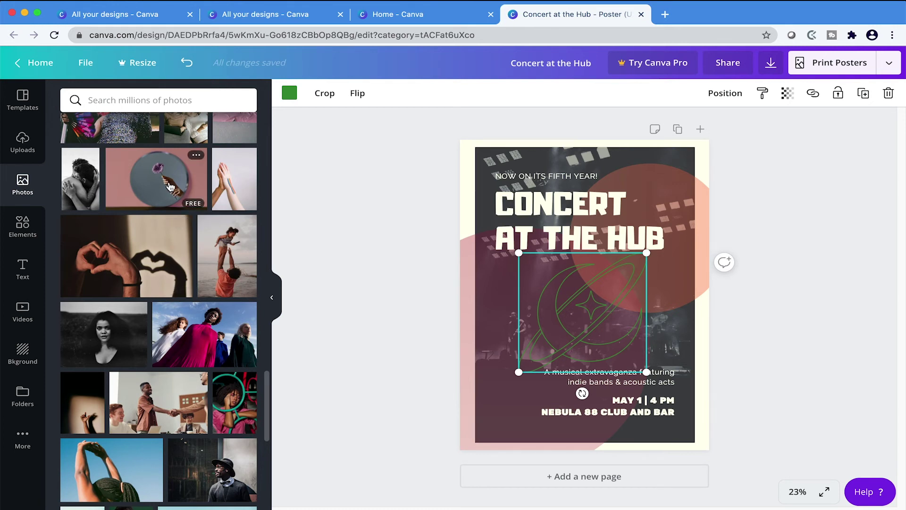
pyautogui.click(170, 187)
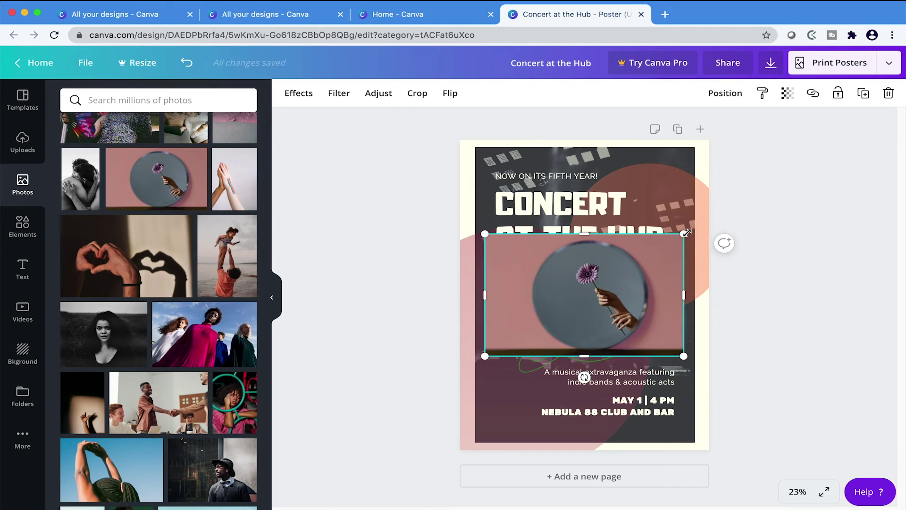
# Enlarge the flower photo and place it across the poster's middle
pyautogui.moveTo(683, 234); pyautogui.dragTo(820, 167)
pyautogui.moveTo(620, 240); pyautogui.dragTo(553, 292)
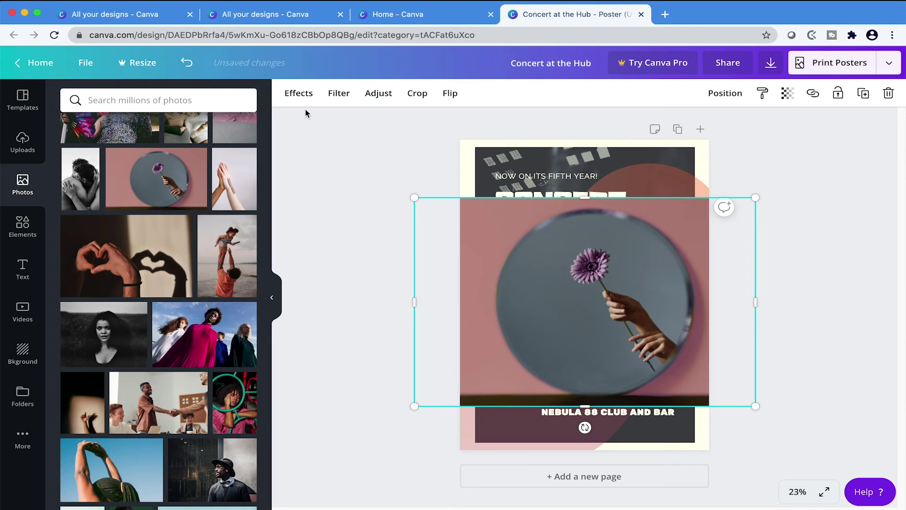
pyautogui.click(296, 97)
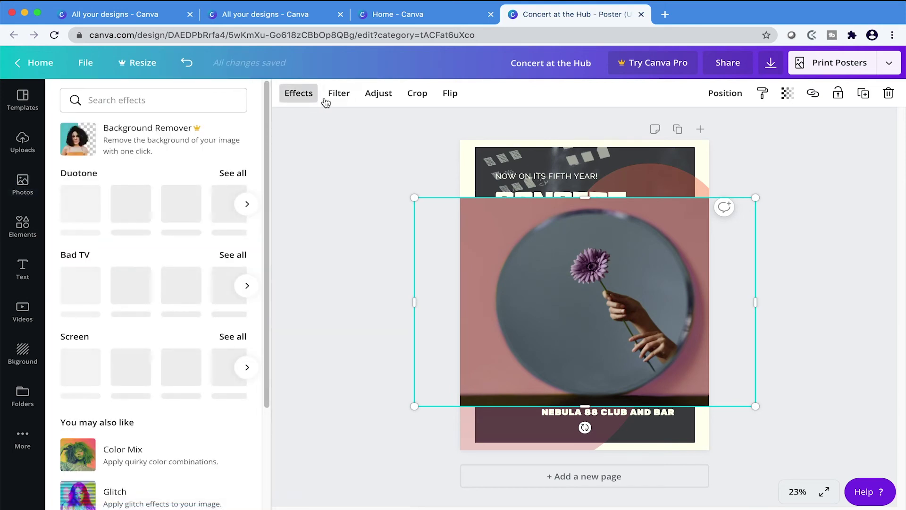
# Raise the flower photo's brightness to 19
pyautogui.click(338, 94)
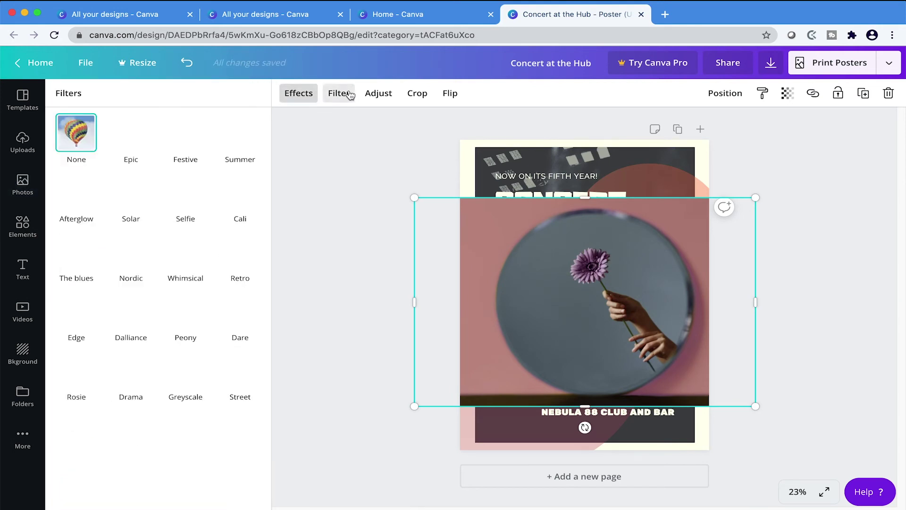
pyautogui.click(384, 97)
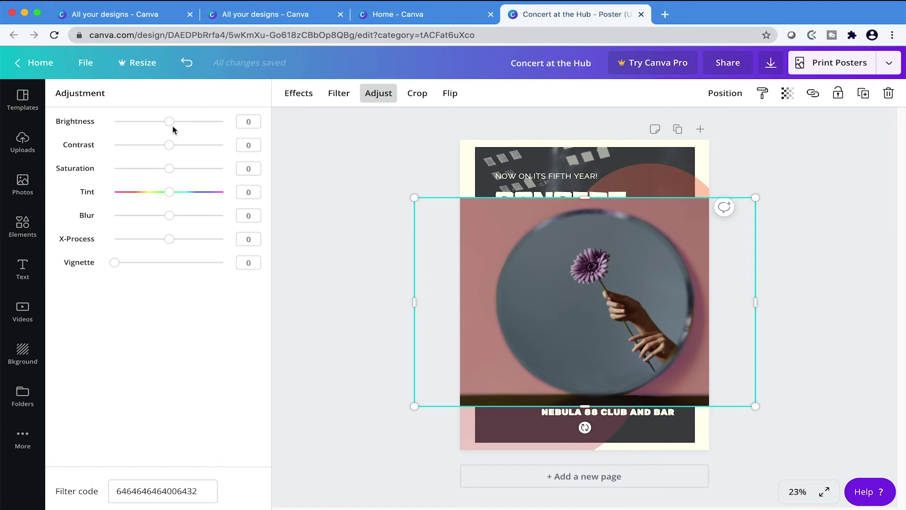
pyautogui.moveTo(172, 125); pyautogui.dragTo(182, 125)
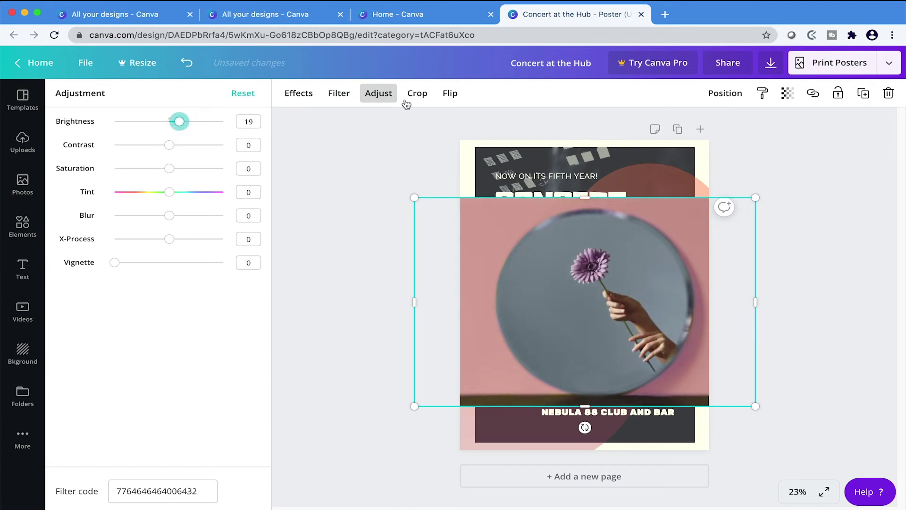
# Crop the flower photo inward to a narrower, tighter frame
pyautogui.click(407, 100)
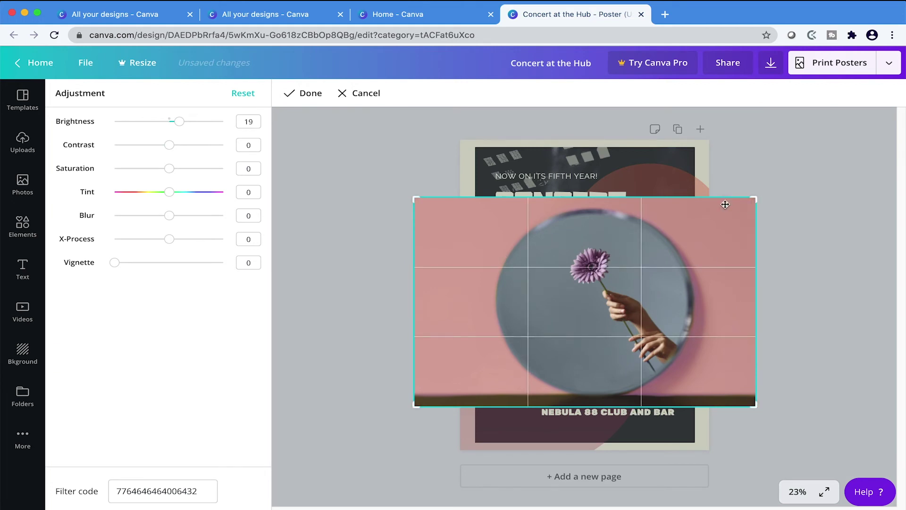
pyautogui.moveTo(753, 200); pyautogui.dragTo(668, 209)
pyautogui.moveTo(413, 208); pyautogui.dragTo(508, 223)
pyautogui.press('Return')
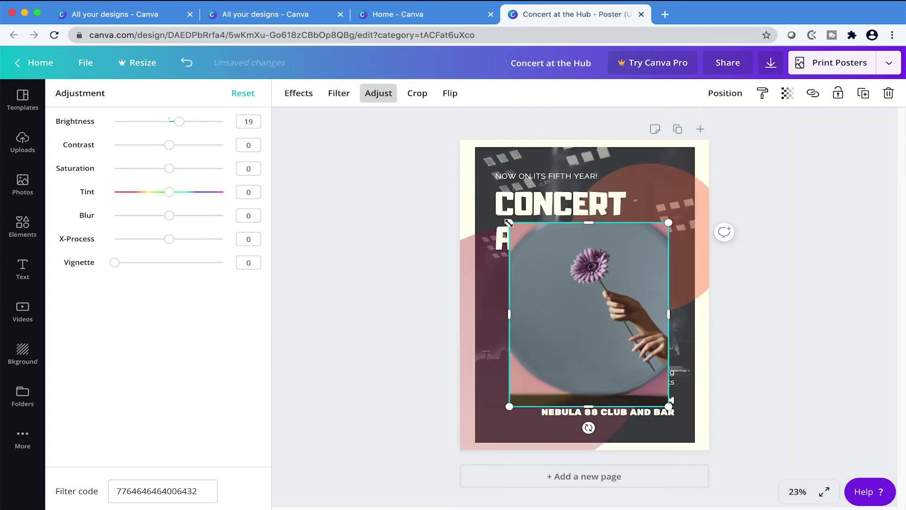
# Check the photo's Flip and Transparency options without changing them, then reselect it
pyautogui.click(450, 93)
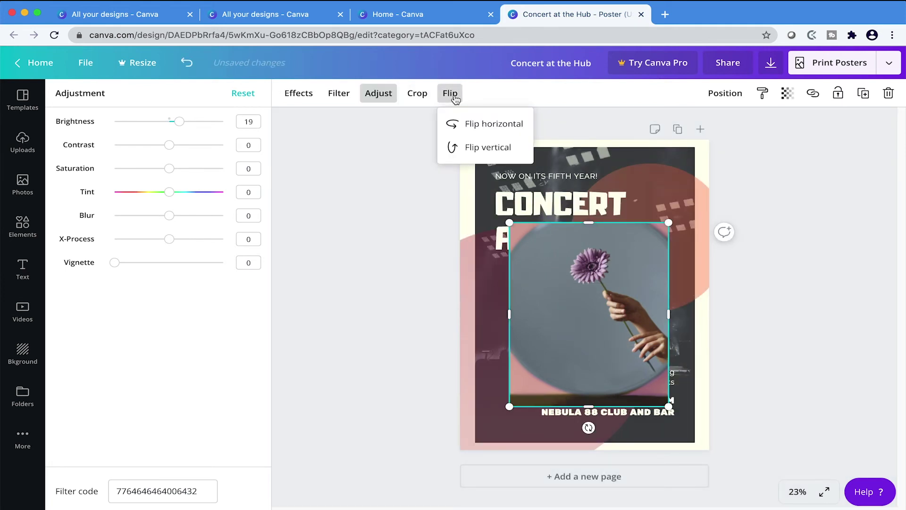
pyautogui.click(430, 163)
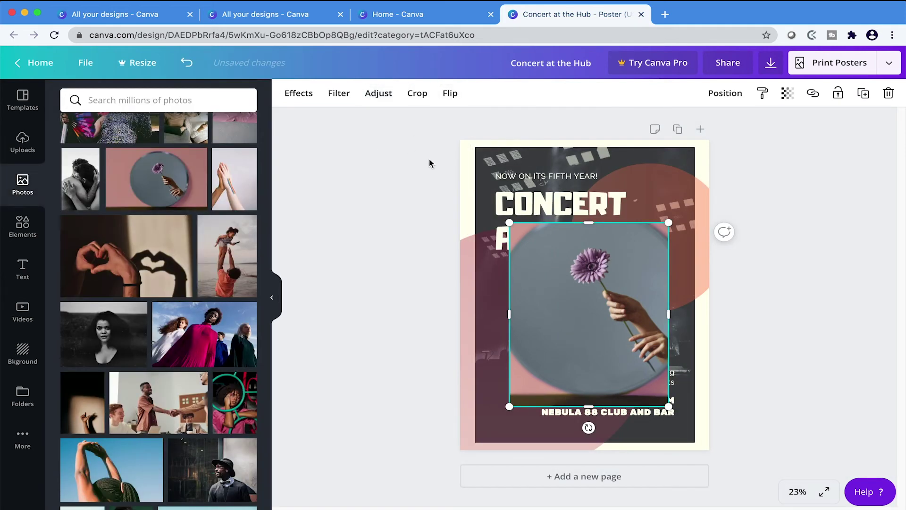
pyautogui.click(786, 94)
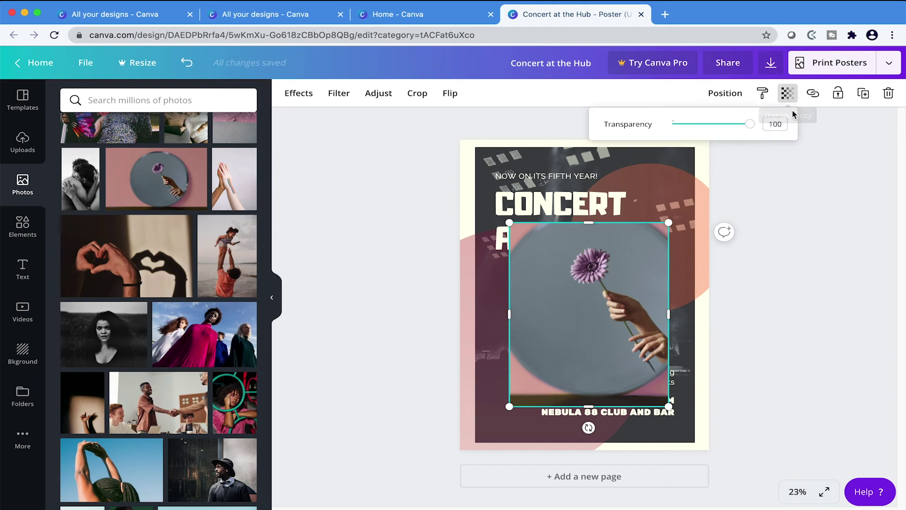
pyautogui.click(839, 149)
pyautogui.click(597, 231)
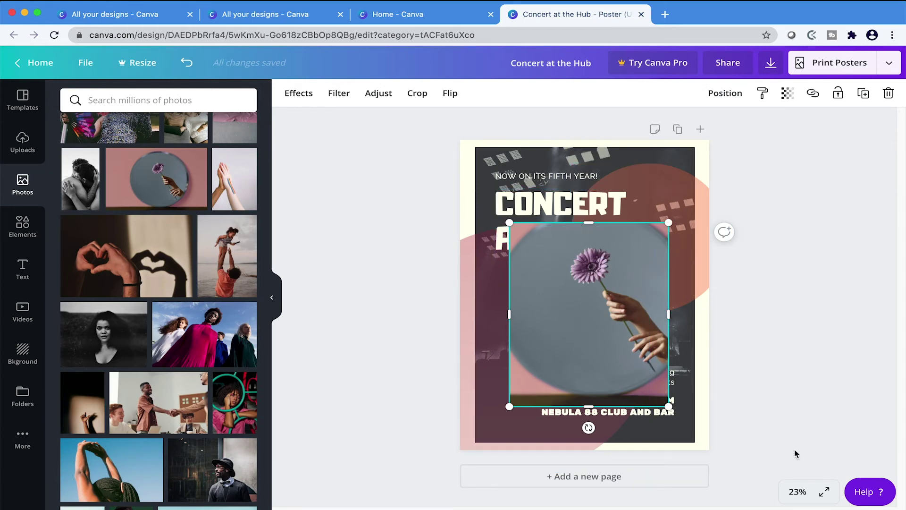
pyautogui.click(823, 492)
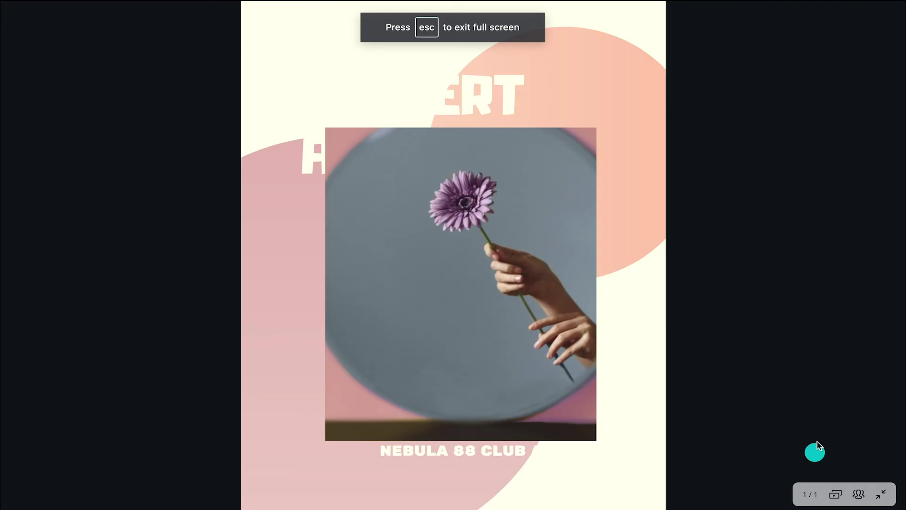
pyautogui.press('Escape')
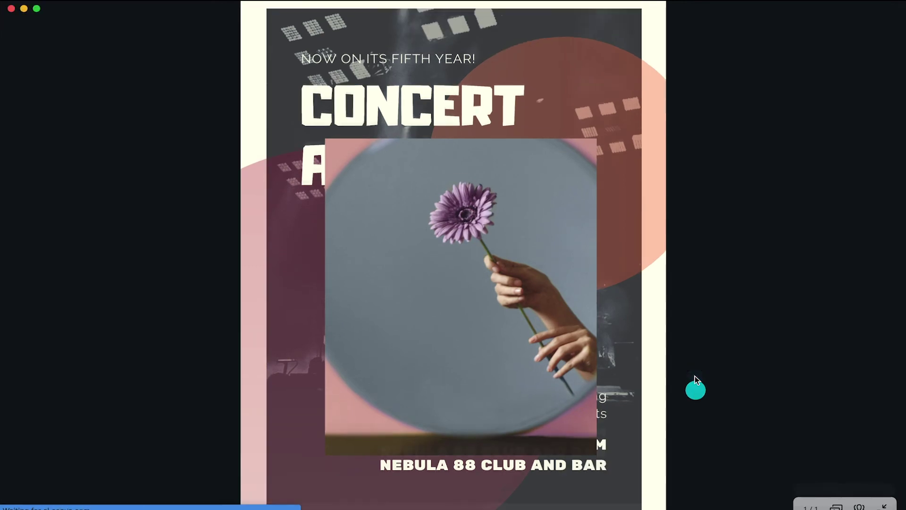
pyautogui.click(797, 491)
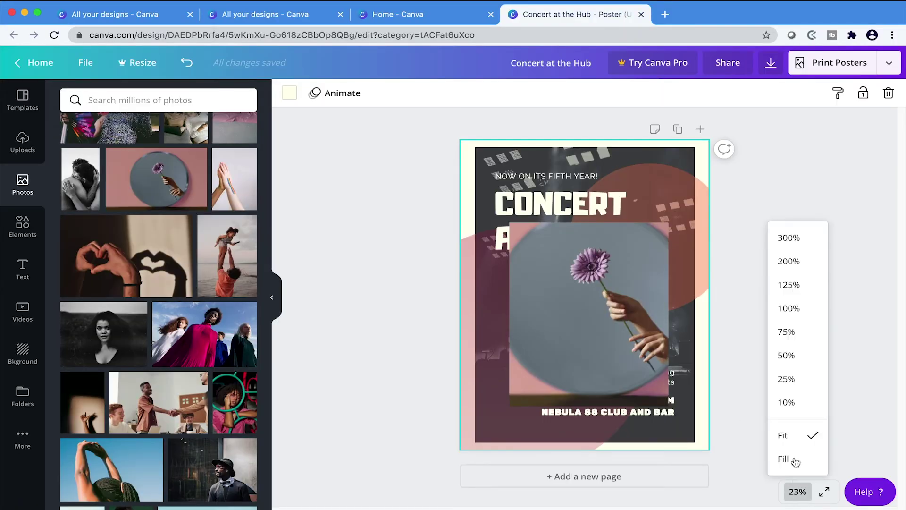
pyautogui.click(787, 333)
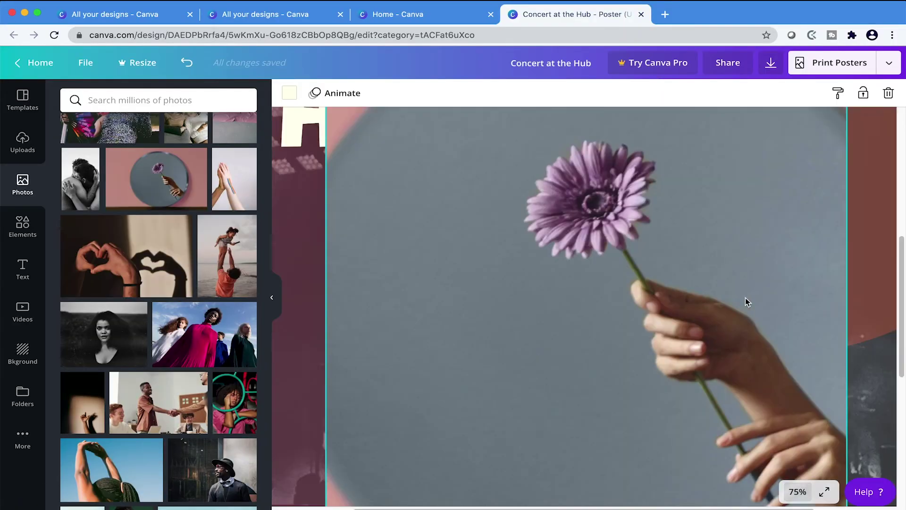
pyautogui.scroll(6, 848, 267)
pyautogui.scroll(-8, 846, 278)
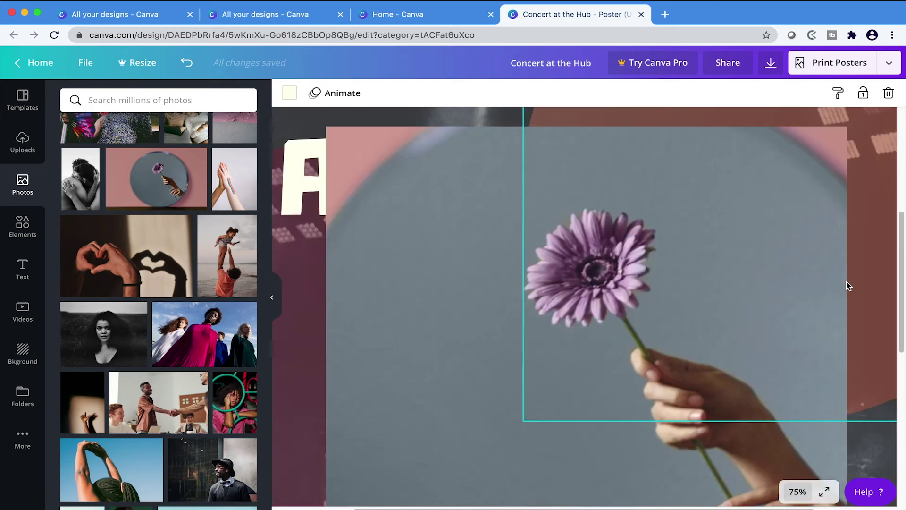
pyautogui.scroll(-3, 846, 284)
pyautogui.scroll(10, 820, 310)
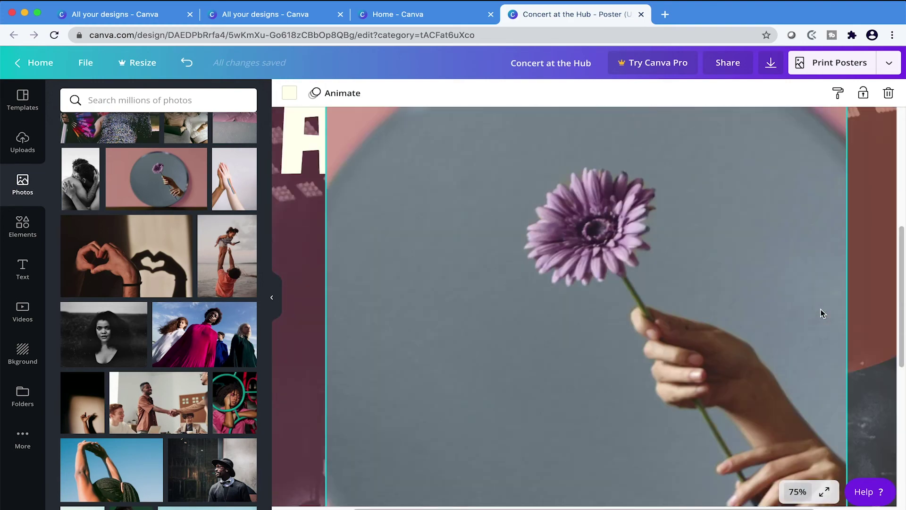
pyautogui.click(824, 491)
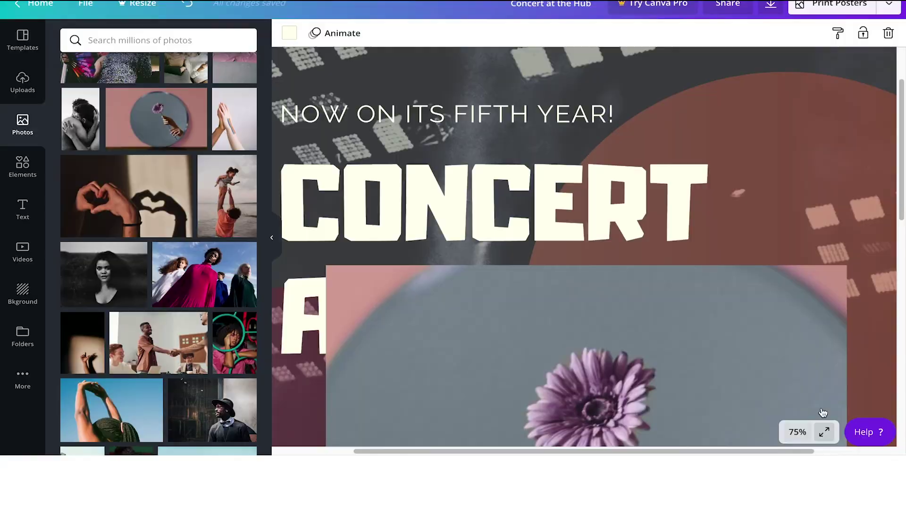
pyautogui.click(823, 432)
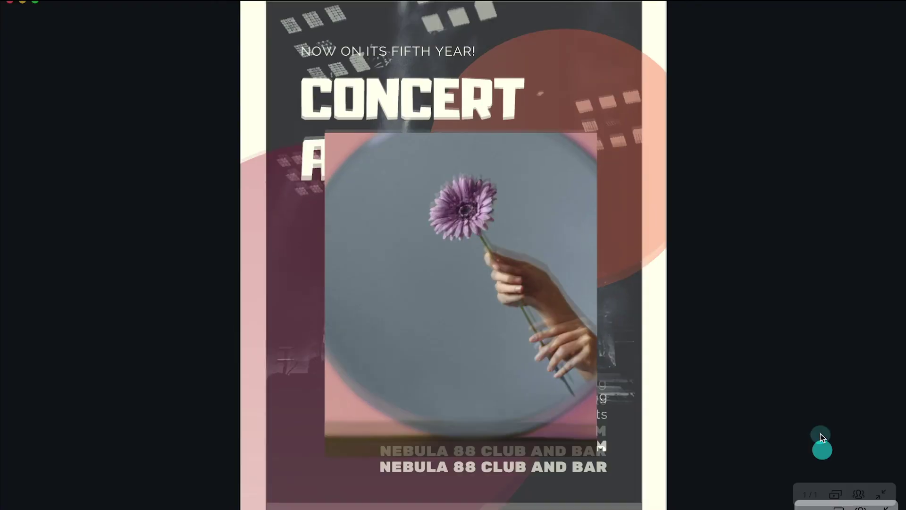
pyautogui.press('Escape')
pyautogui.click(797, 492)
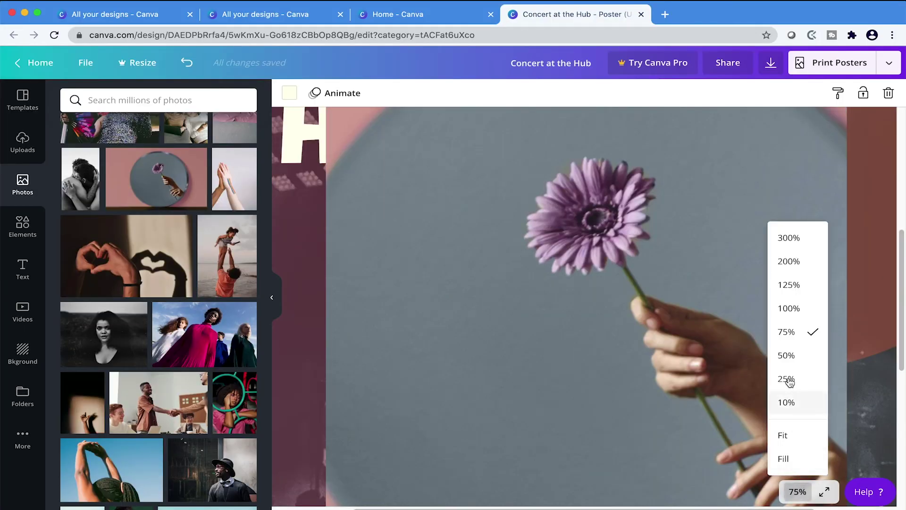
pyautogui.click(791, 357)
pyautogui.click(797, 492)
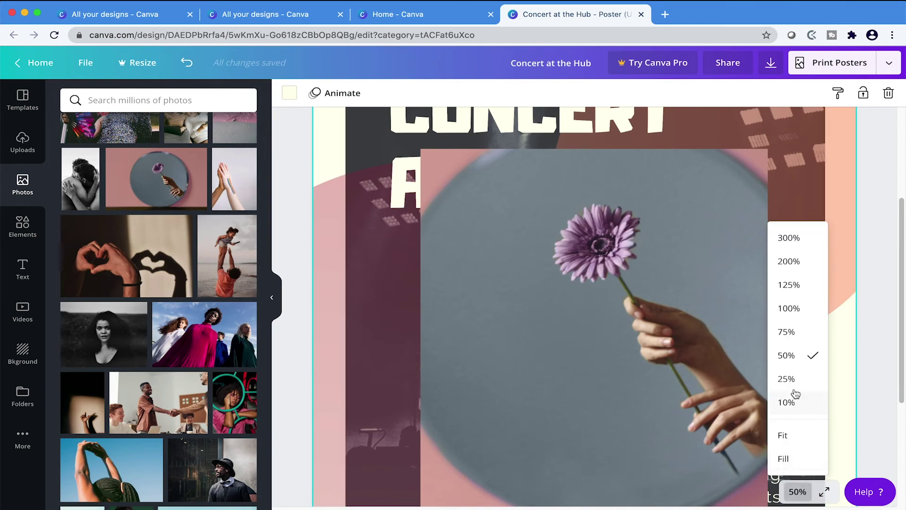
pyautogui.click(791, 402)
pyautogui.click(797, 491)
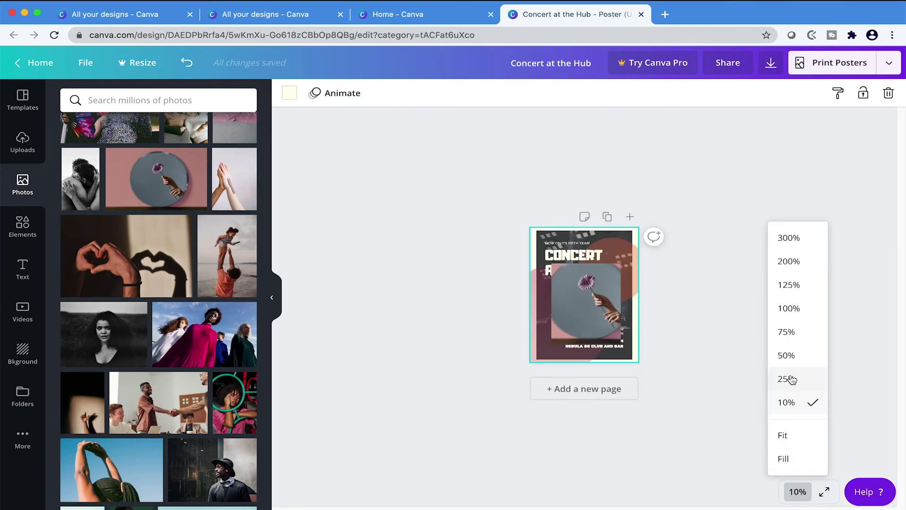
pyautogui.click(787, 378)
pyautogui.click(798, 322)
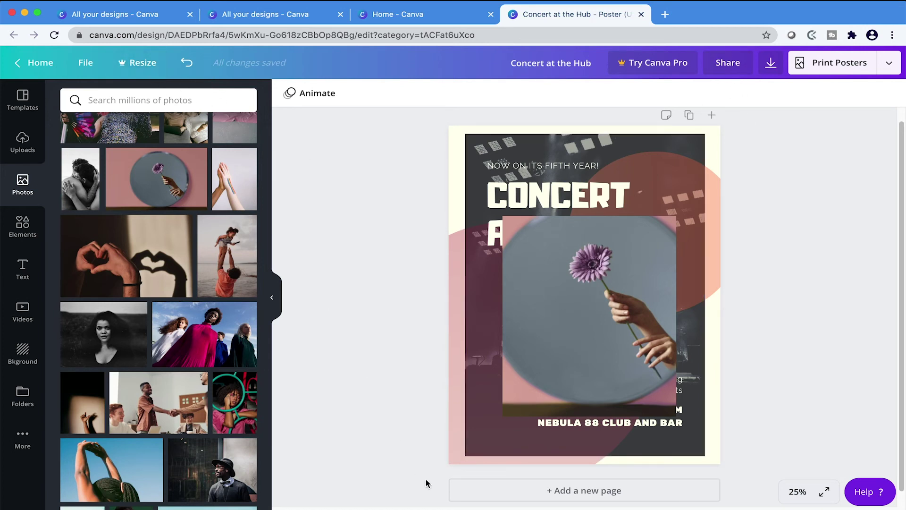
# Try the Block and Rise page animations, then settle on Pan for the poster
pyautogui.click(304, 100)
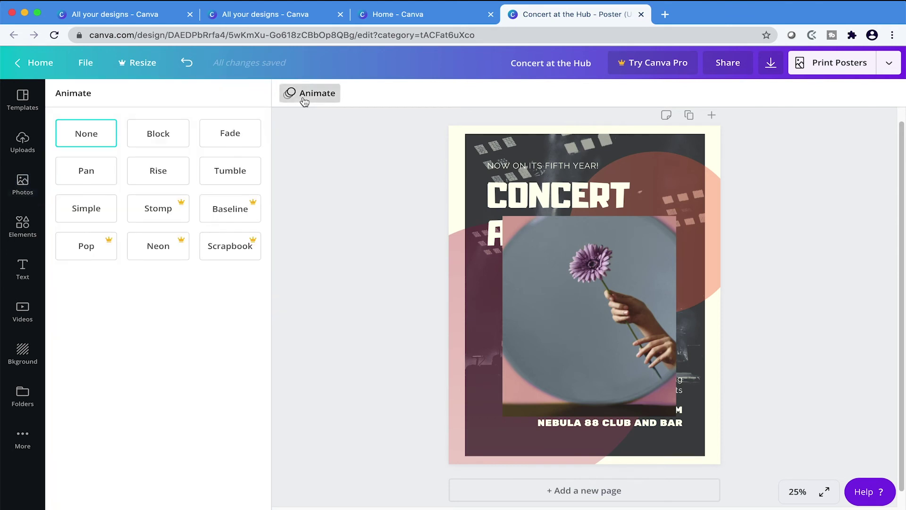
pyautogui.click(162, 138)
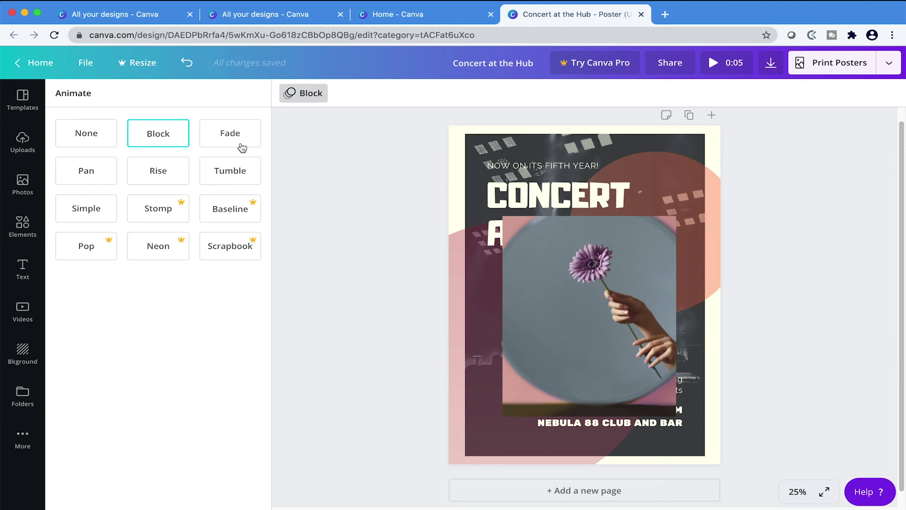
pyautogui.click(169, 174)
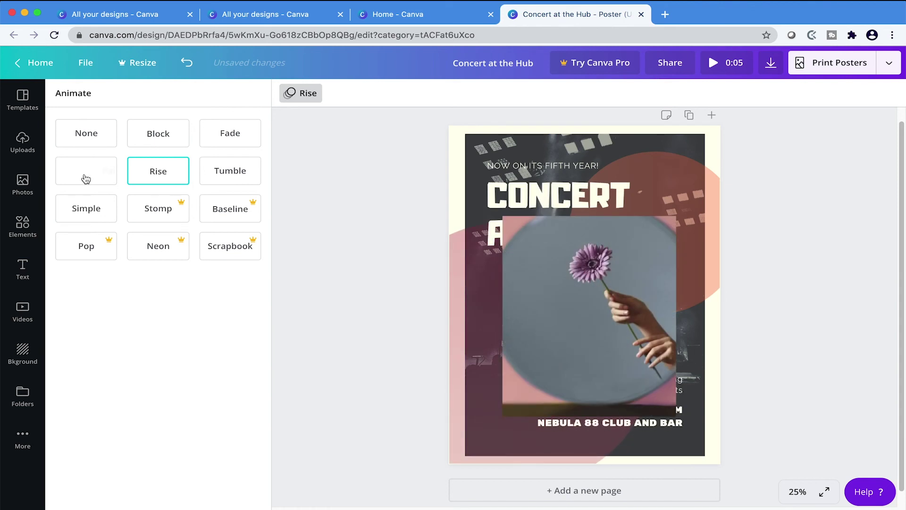
pyautogui.click(88, 179)
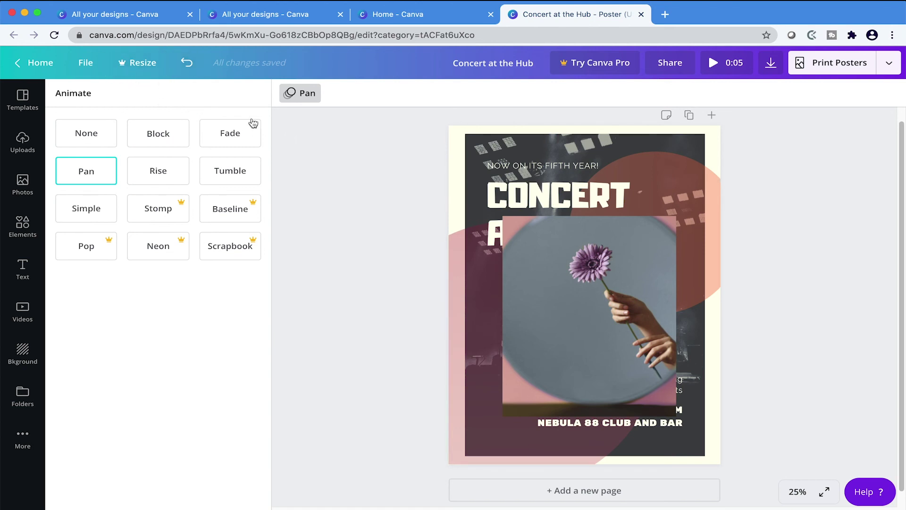
pyautogui.click(98, 64)
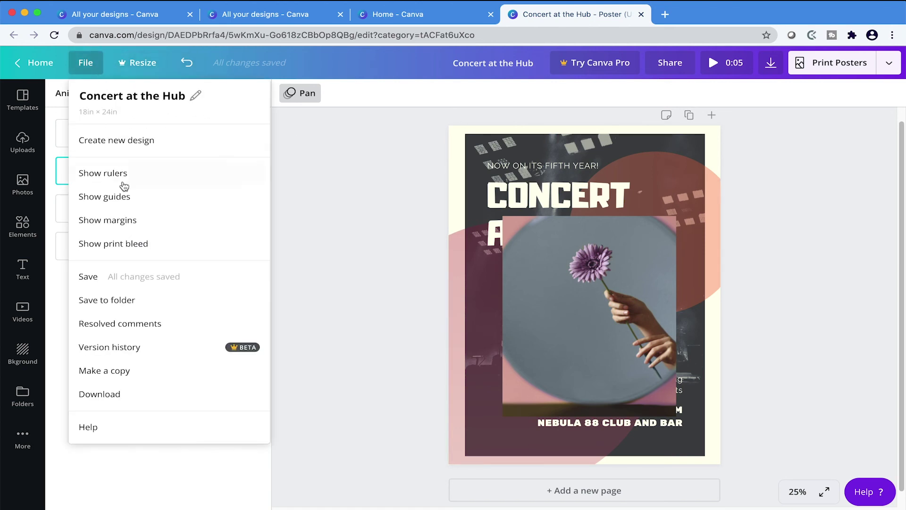
pyautogui.click(129, 281)
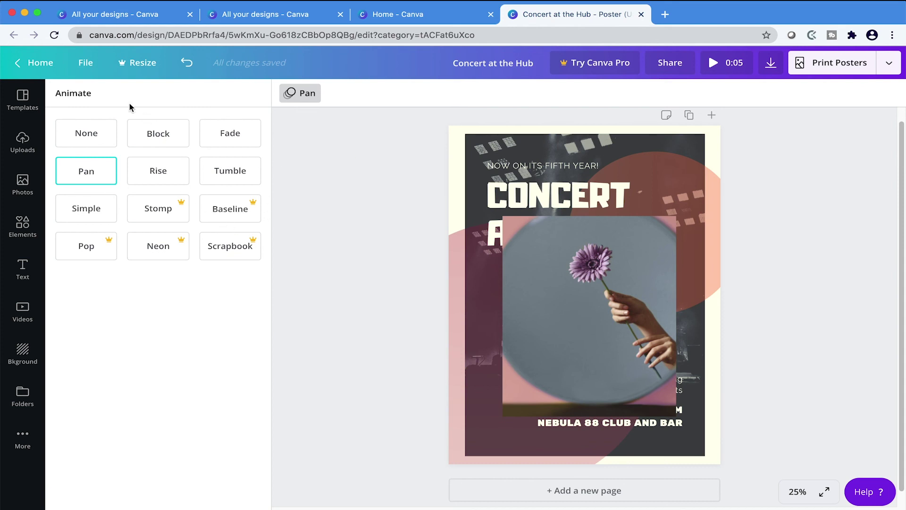
pyautogui.click(86, 64)
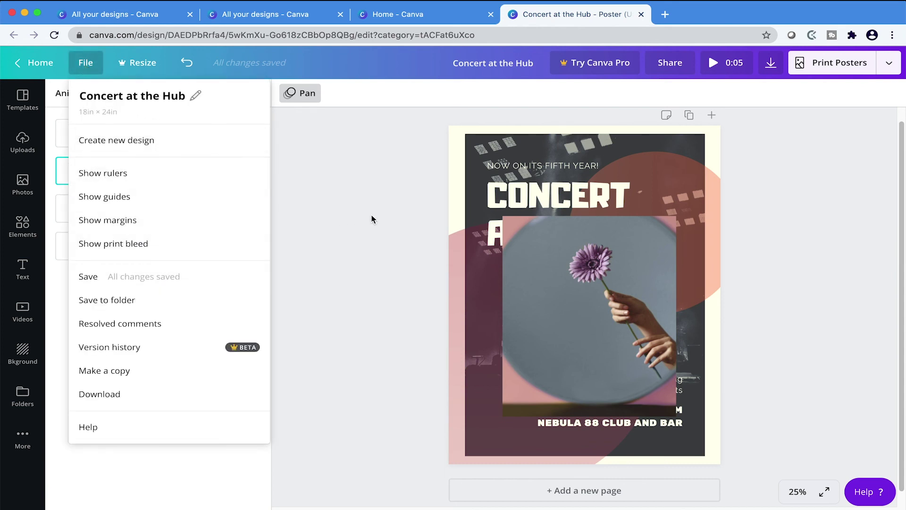
pyautogui.click(359, 228)
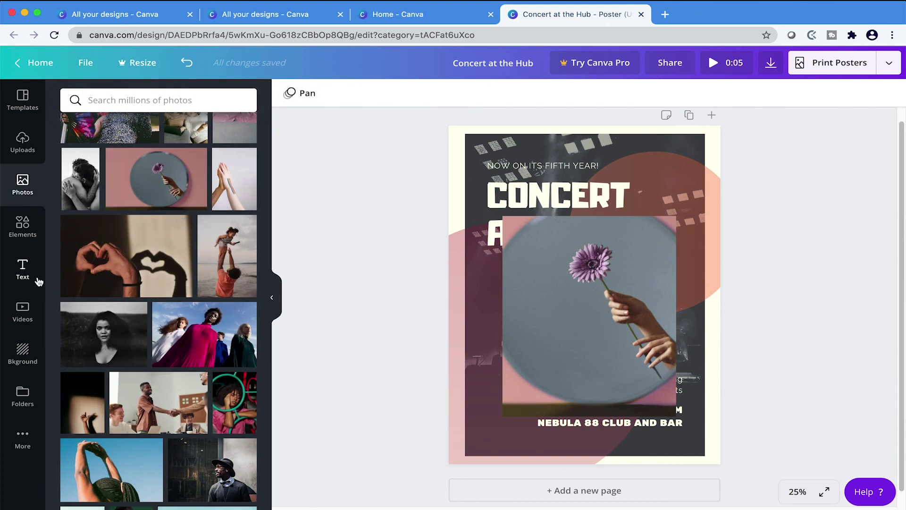
# Go back to the Canva Home page from the poster editor
pyautogui.click(38, 66)
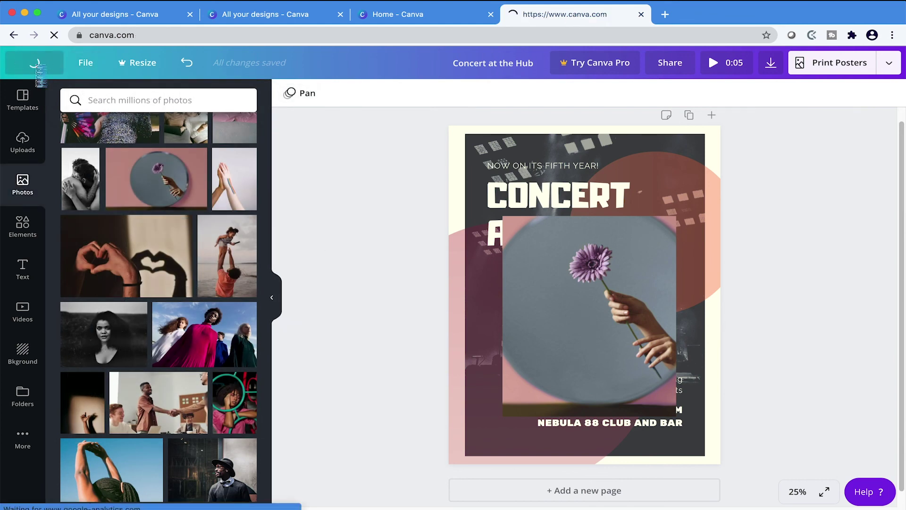